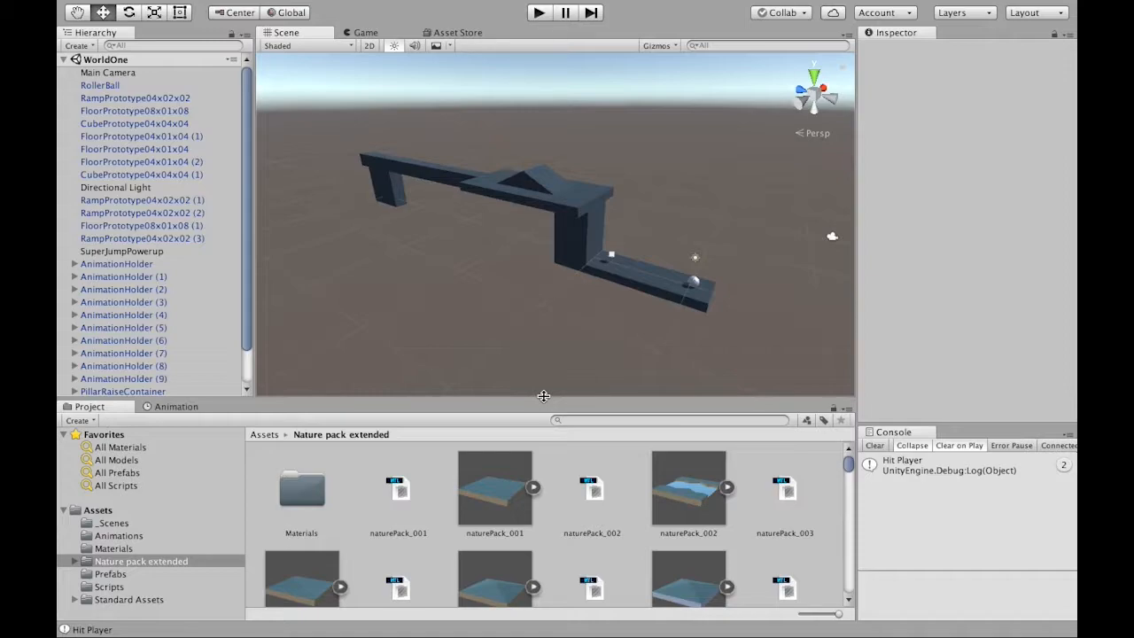
- Open the Main scene from the _Scenes folder to view it, and return to the WorldOne scene
{"action": "left_click", "coordinate": [134, 522]}
{"action": "left_click", "coordinate": [400, 512]}
{"action": "key", "text": "Left"}
{"action": "key", "text": "Right"}
{"action": "double_click", "coordinate": [313, 490]}
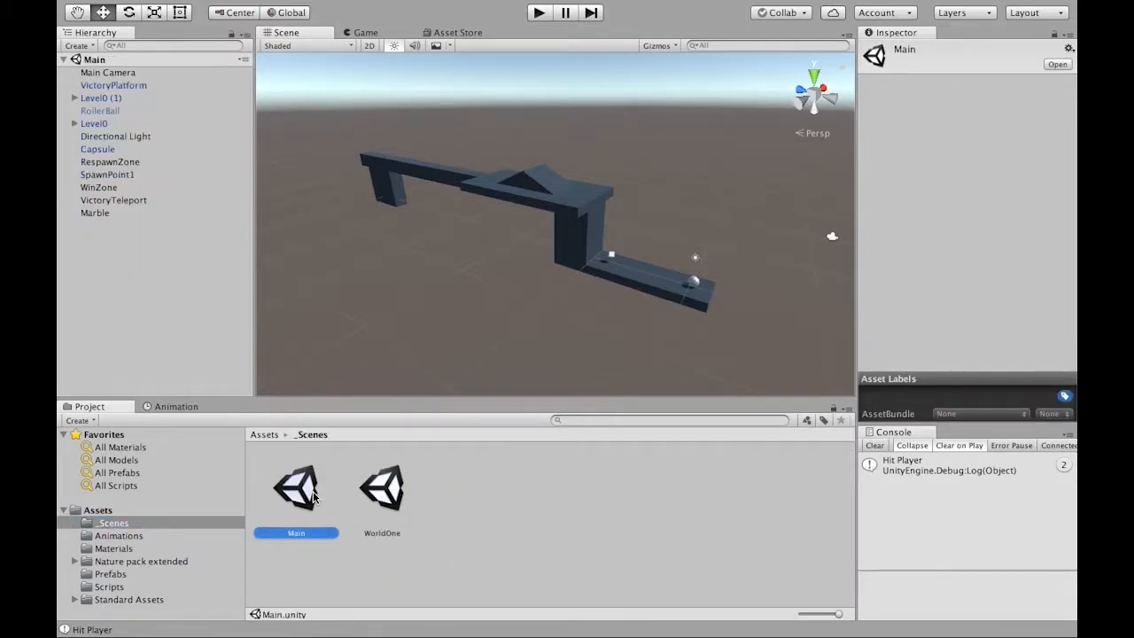
{"action": "left_click", "coordinate": [392, 496]}
{"action": "double_click", "coordinate": [393, 495]}
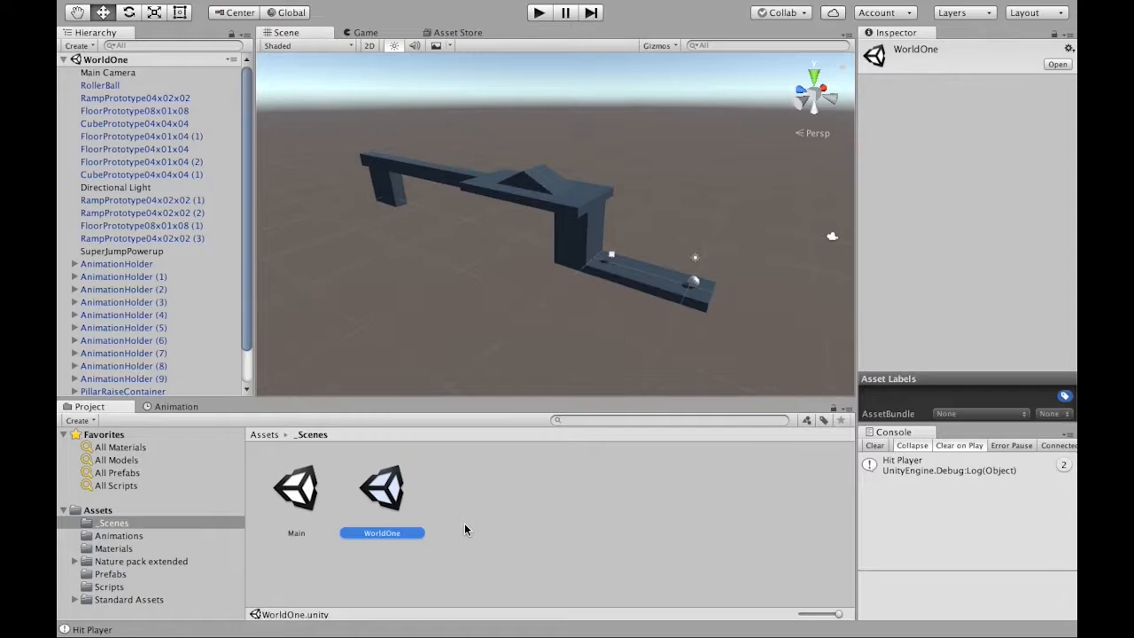
- Duplicate the WorldOne scene asset and name the copy ForestWorld
{"action": "right_click", "coordinate": [397, 496]}
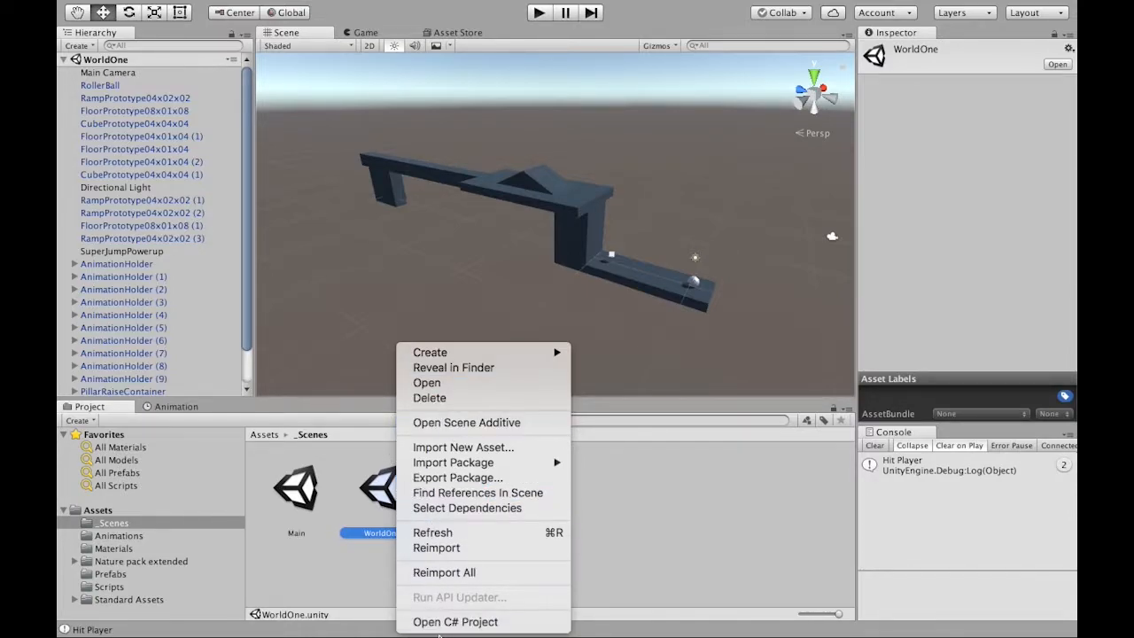
{"action": "left_click", "coordinate": [379, 600]}
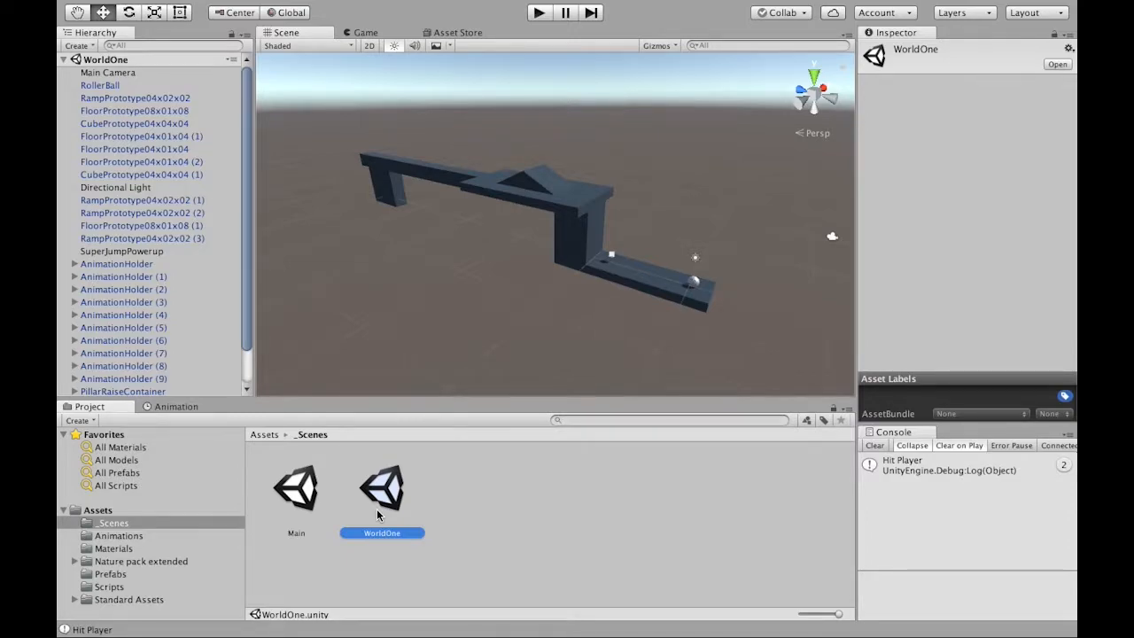
{"action": "key", "text": "super+d"}
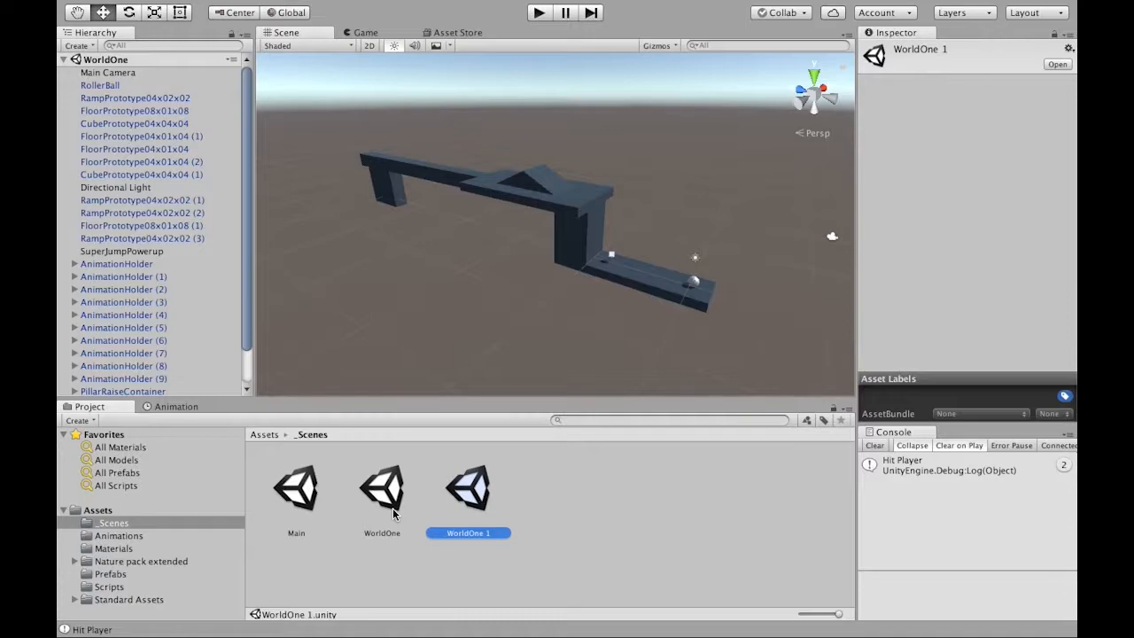
{"action": "left_click", "coordinate": [459, 534]}
{"action": "type", "text": "ForestWorld"}
{"action": "key", "text": "Return"}
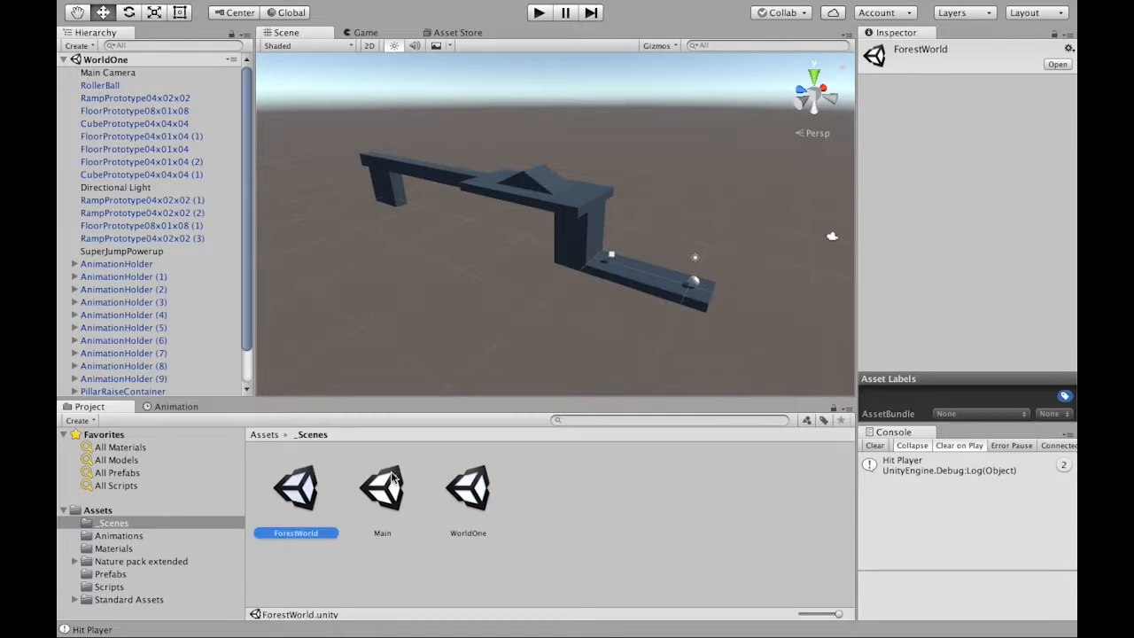
- Open the ForestWorld scene and bring the ball on the starting platform into close view
{"action": "double_click", "coordinate": [301, 493]}
{"action": "left_click_drag", "start_coordinate": [426, 355], "coordinate": [500, 346], "text": "alt"}
{"action": "key", "text": "w"}
{"action": "right_click_drag", "start_coordinate": [500, 346], "coordinate": [397, 321]}
{"action": "key", "text": "q"}
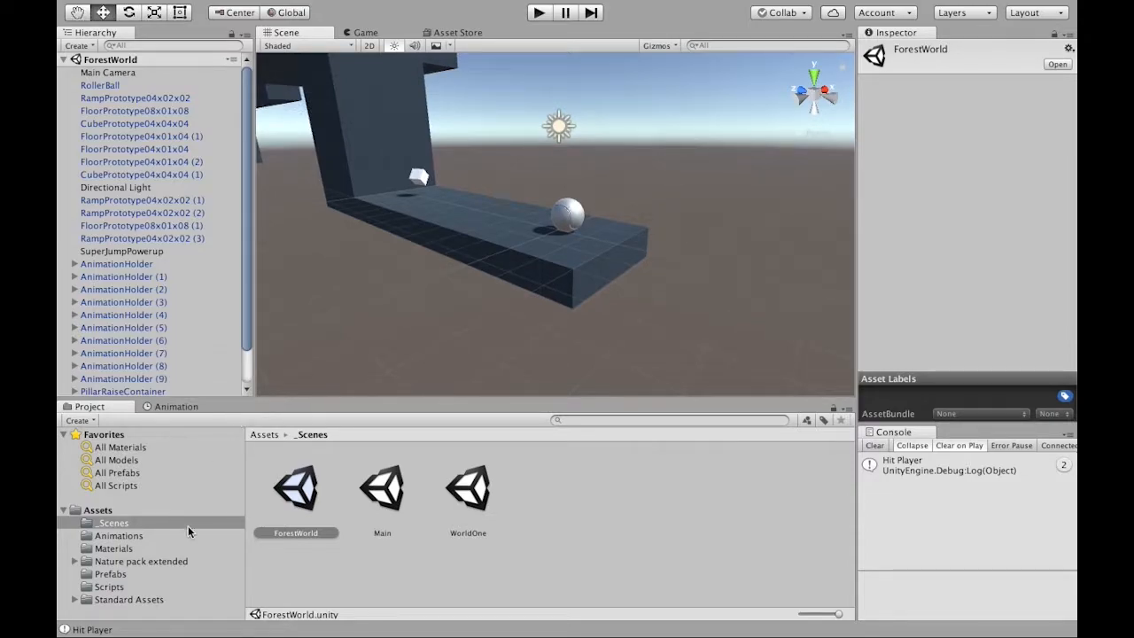
- Open the Nature pack extended folder, enlarge the asset browser and look through the terrain and rock models
{"action": "left_click", "coordinate": [172, 559]}
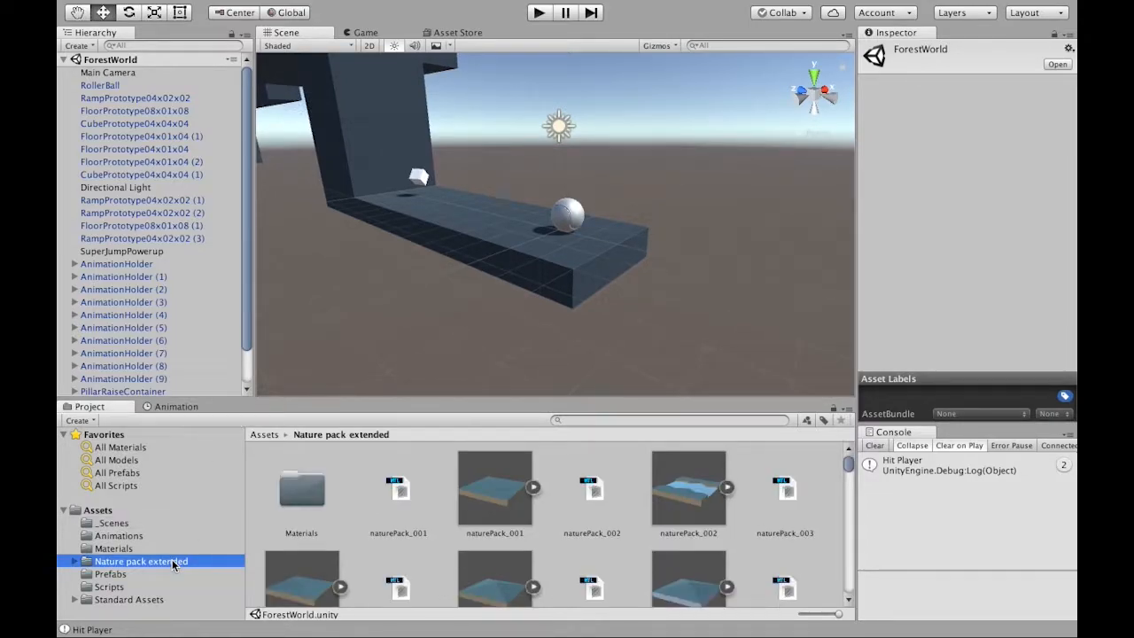
{"action": "left_click_drag", "start_coordinate": [579, 398], "coordinate": [579, 326]}
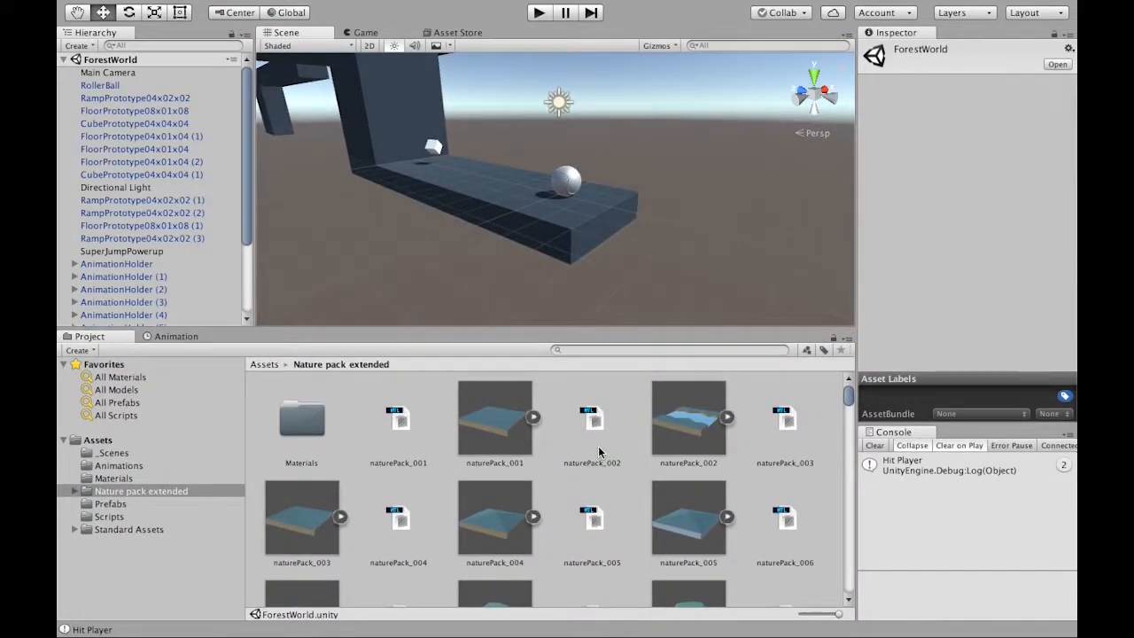
{"action": "scroll", "coordinate": [598, 451], "scroll_direction": "down", "scroll_amount": 3}
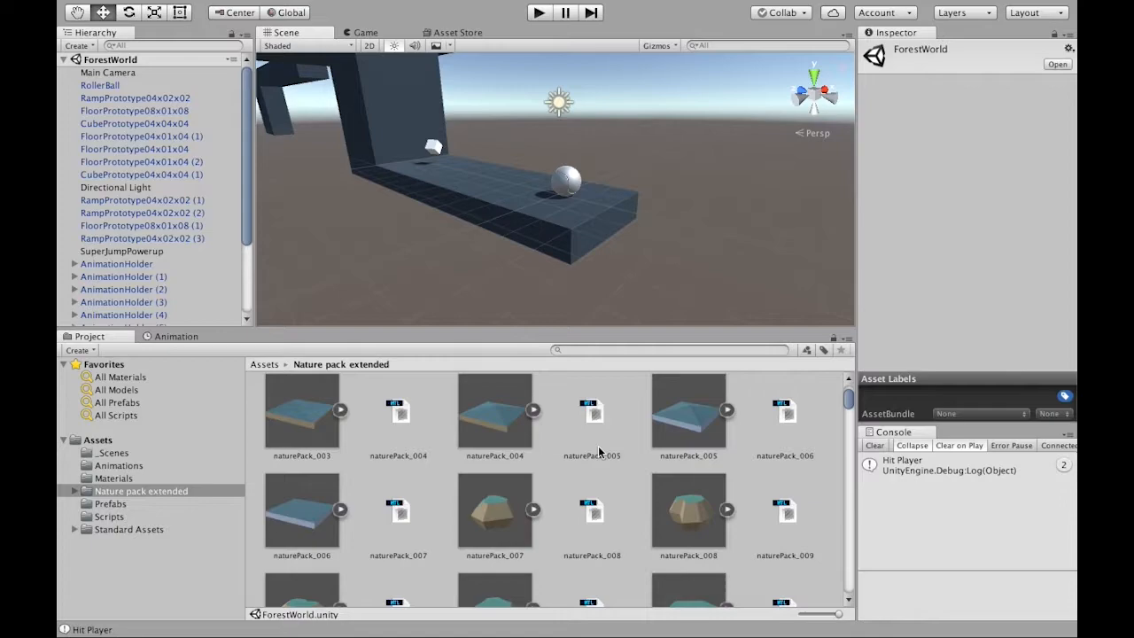
{"action": "scroll", "coordinate": [610, 501], "scroll_direction": "down", "scroll_amount": 5}
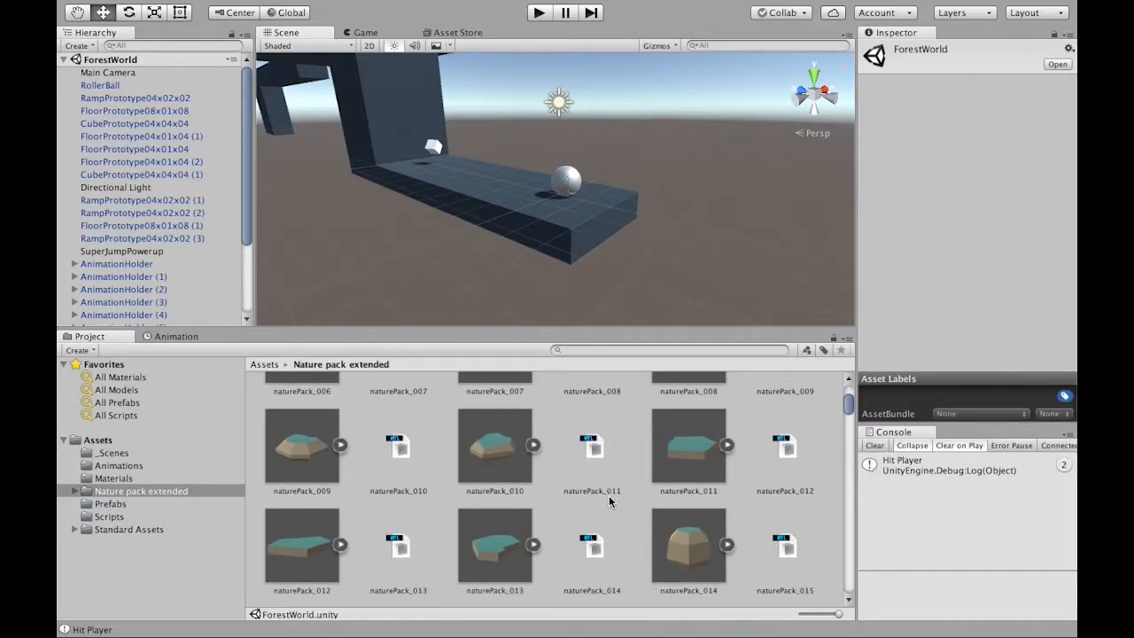
{"action": "scroll", "coordinate": [660, 543], "scroll_direction": "down", "scroll_amount": 6}
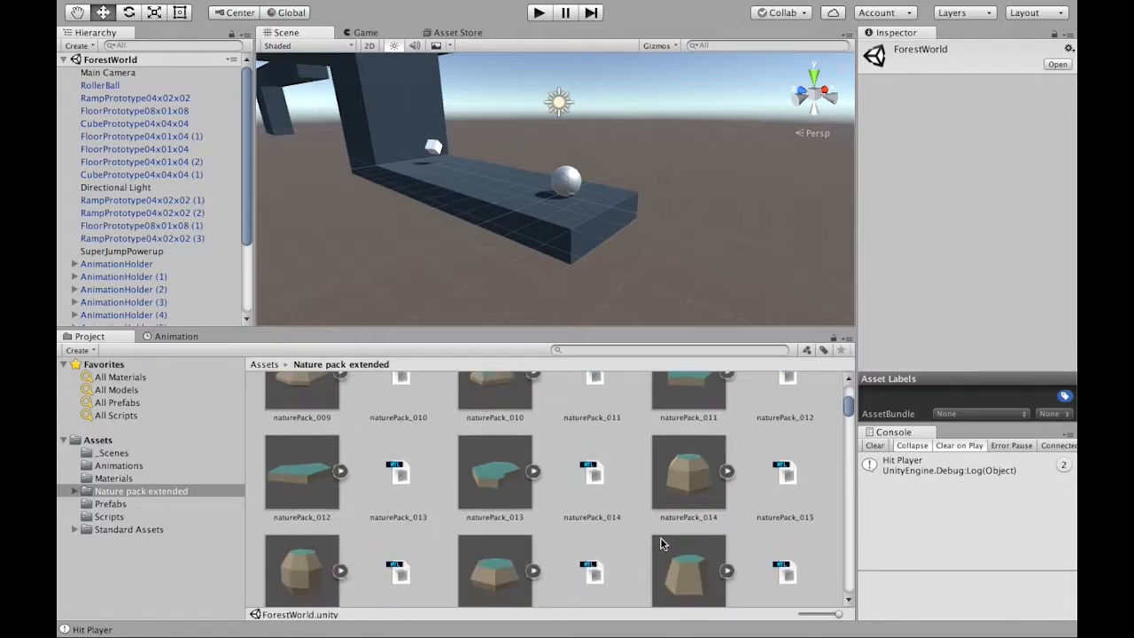
{"action": "scroll", "coordinate": [660, 543], "scroll_direction": "down", "scroll_amount": 1}
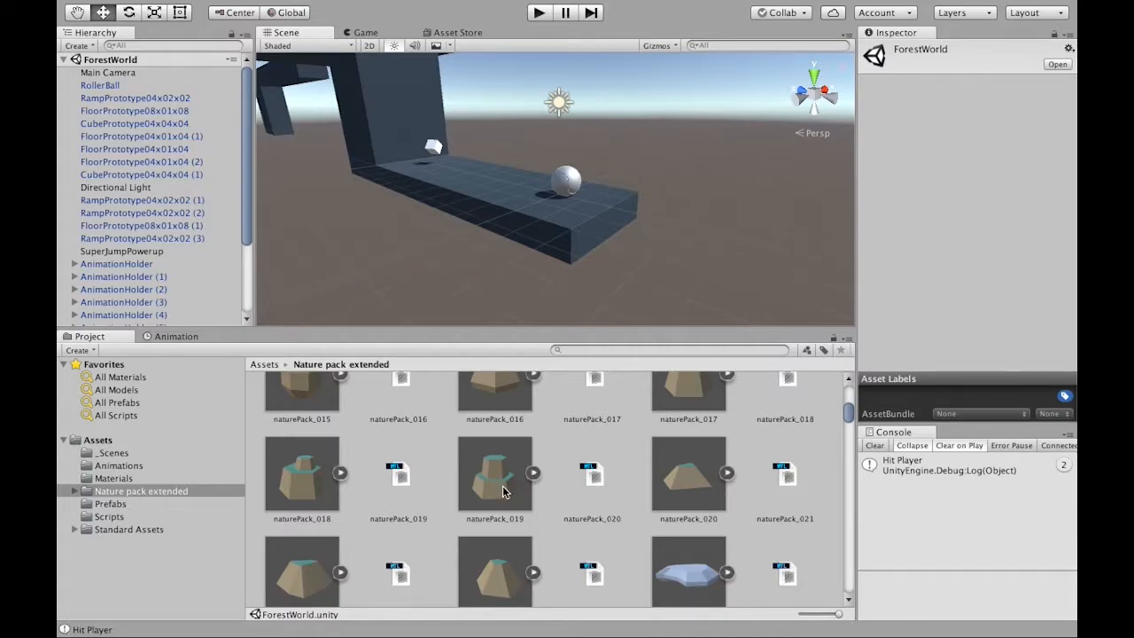
{"action": "scroll", "coordinate": [498, 487], "scroll_direction": "down", "scroll_amount": 2}
{"action": "scroll", "coordinate": [498, 487], "scroll_direction": "up", "scroll_amount": 3}
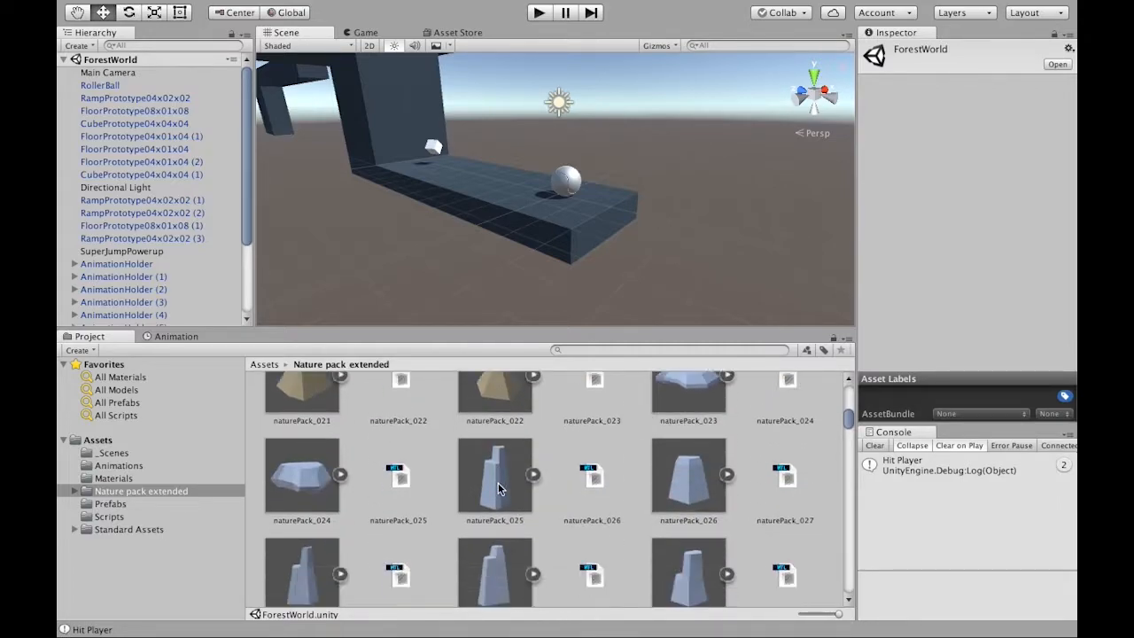
- Place the naturePack_019 rock model in the scene on the starting platform beside the ball
{"action": "left_click_drag", "start_coordinate": [492, 511], "coordinate": [566, 209]}
{"action": "right_click_drag", "start_coordinate": [616, 240], "coordinate": [528, 244]}
{"action": "key", "text": "w"}
{"action": "key", "text": "s"}
{"action": "key", "text": "s"}
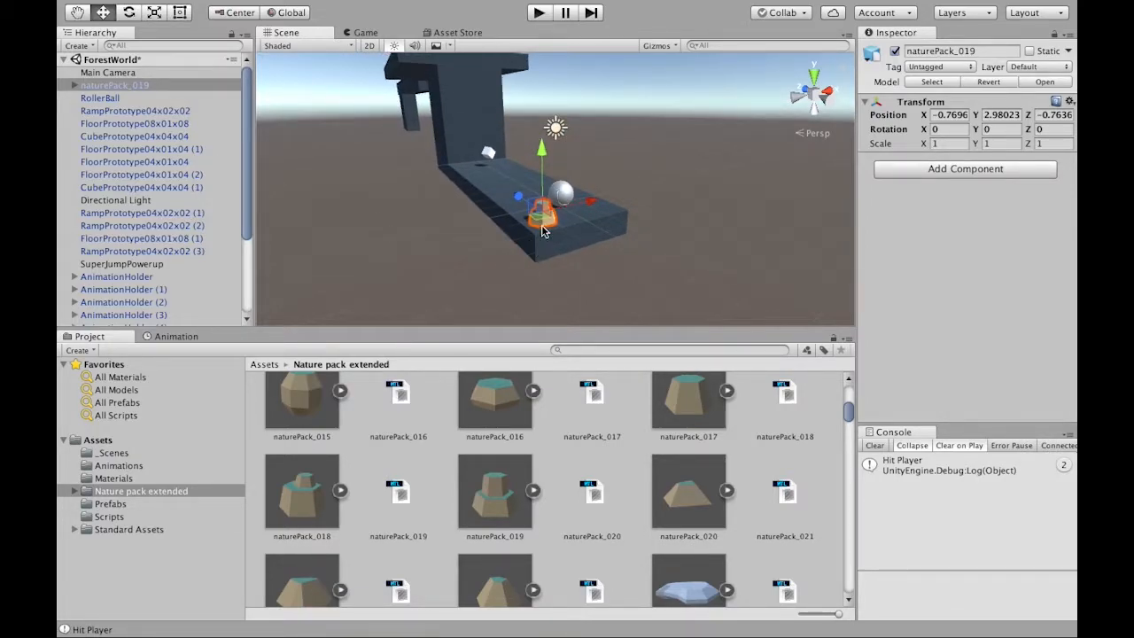
- Scale the naturePack_019 rock up uniformly to about 41.3
{"action": "key", "text": "r"}
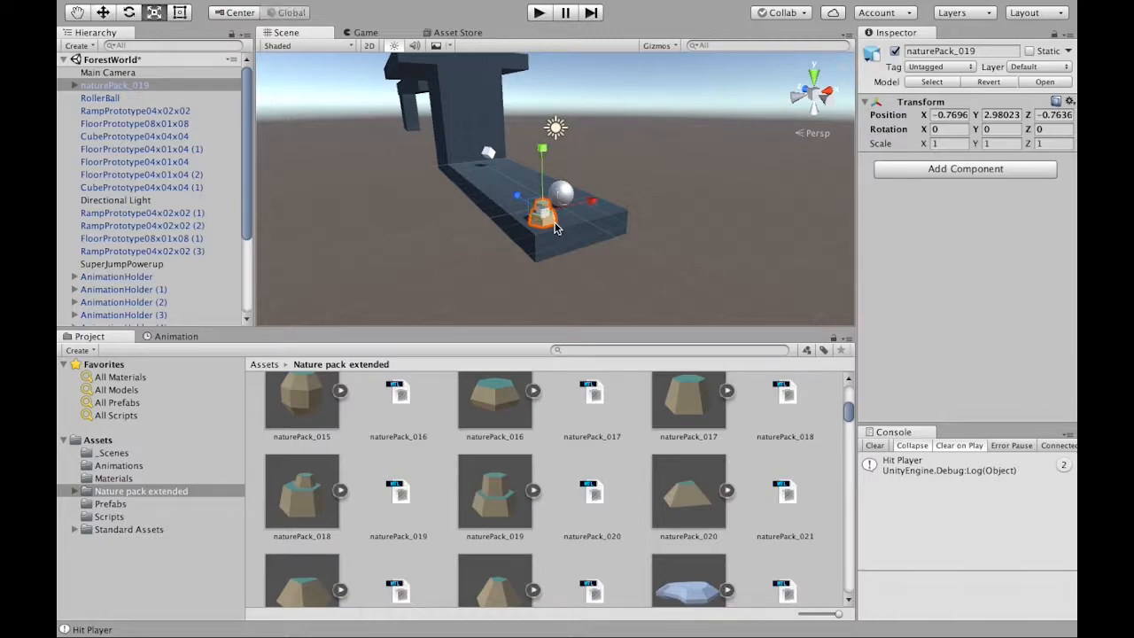
{"action": "left_click_drag", "start_coordinate": [549, 208], "coordinate": [673, 211]}
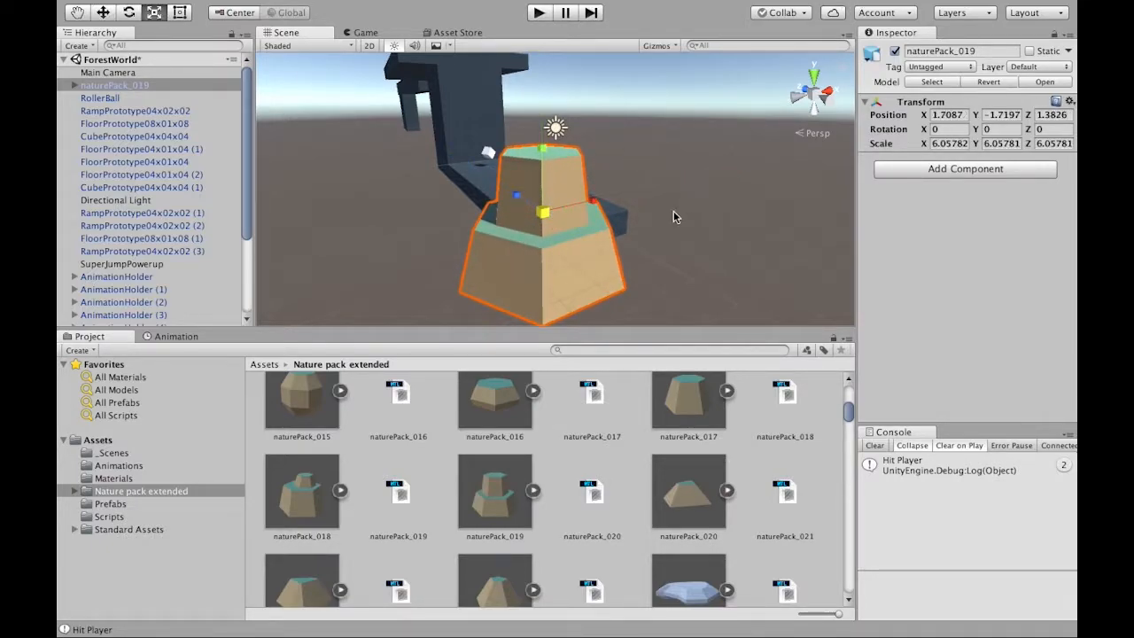
{"action": "scroll", "coordinate": [673, 211], "scroll_direction": "down", "scroll_amount": 3}
{"action": "left_click_drag", "start_coordinate": [551, 198], "coordinate": [770, 16]}
{"action": "scroll", "coordinate": [705, 166], "scroll_direction": "down", "scroll_amount": 4}
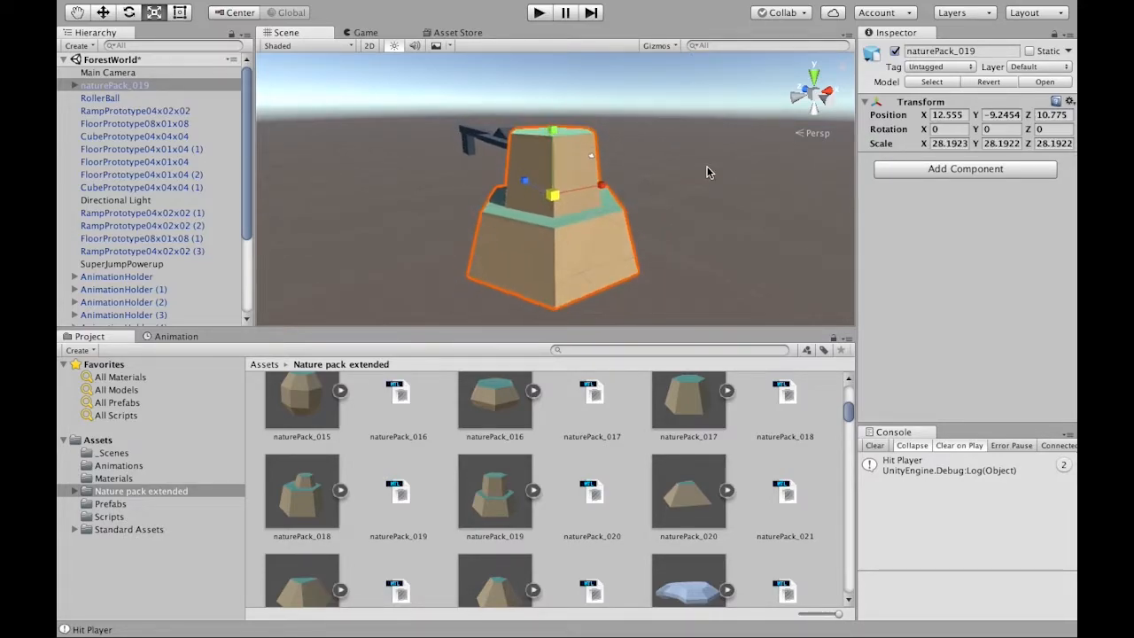
{"action": "left_click_drag", "start_coordinate": [553, 199], "coordinate": [577, 166]}
- Lower the rock beneath the starting platform to a Y position of about -21.6 and reduce its uniform scale to about 29.5
{"action": "key", "text": "w"}
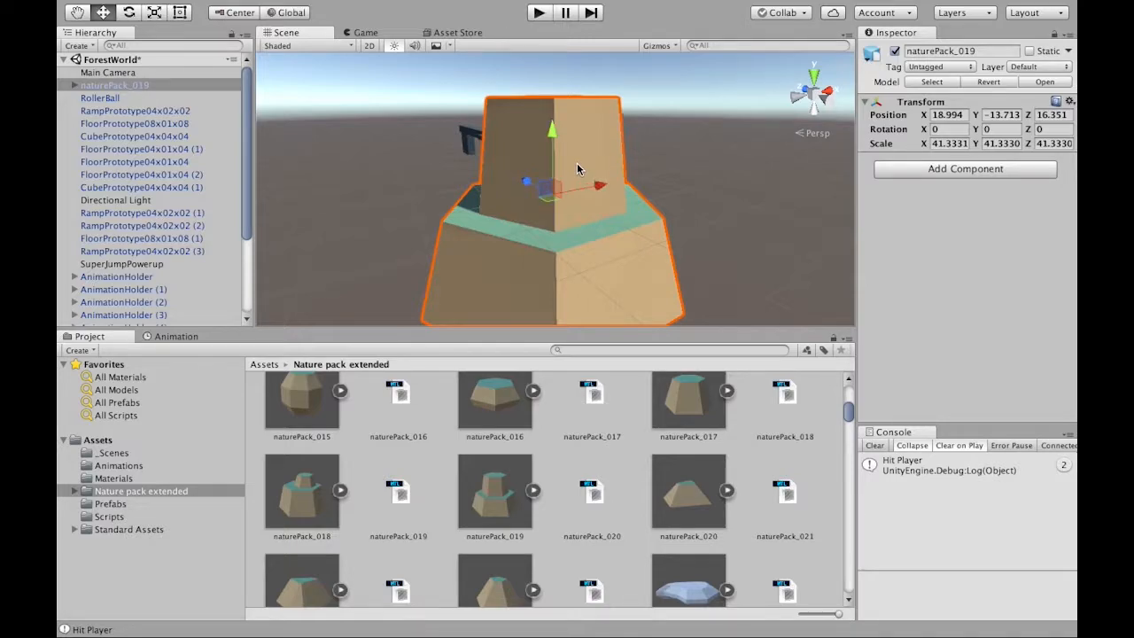
{"action": "left_click_drag", "start_coordinate": [552, 129], "coordinate": [549, 241]}
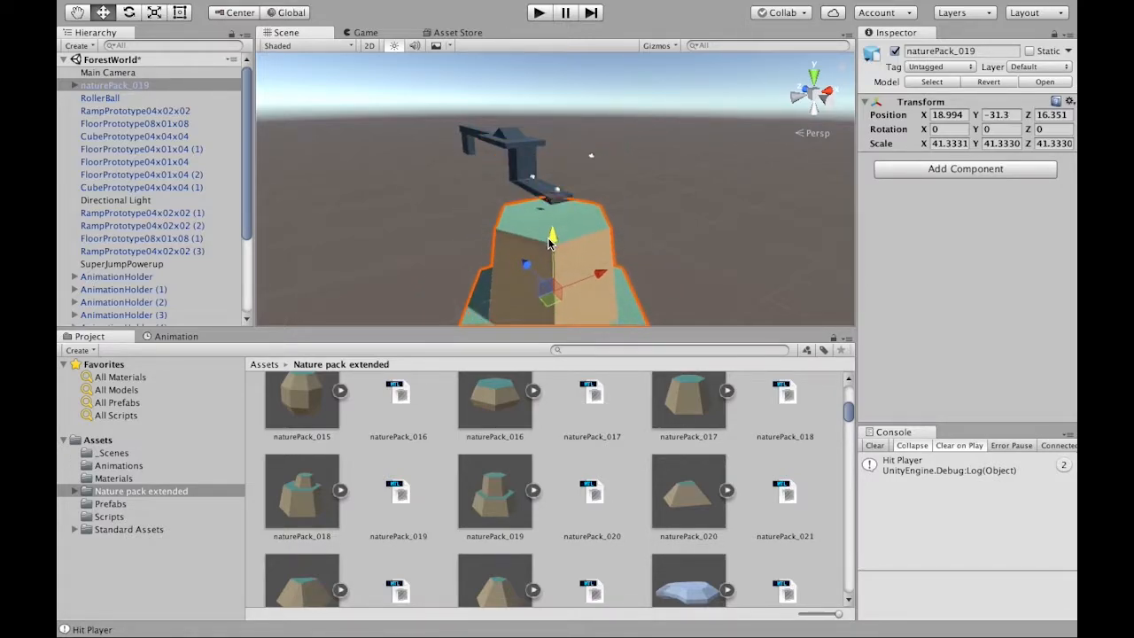
{"action": "key", "text": "r"}
{"action": "left_click_drag", "start_coordinate": [554, 294], "coordinate": [529, 282]}
{"action": "key", "text": "w"}
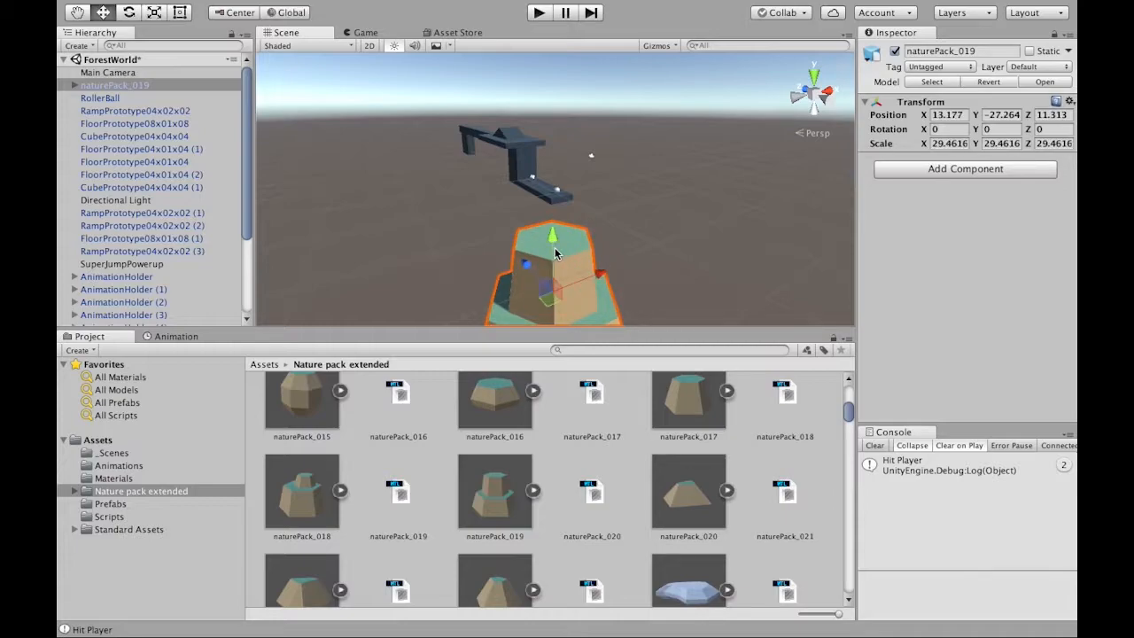
{"action": "left_click_drag", "start_coordinate": [554, 222], "coordinate": [553, 202]}
{"action": "right_click_drag", "start_coordinate": [582, 230], "coordinate": [584, 278]}
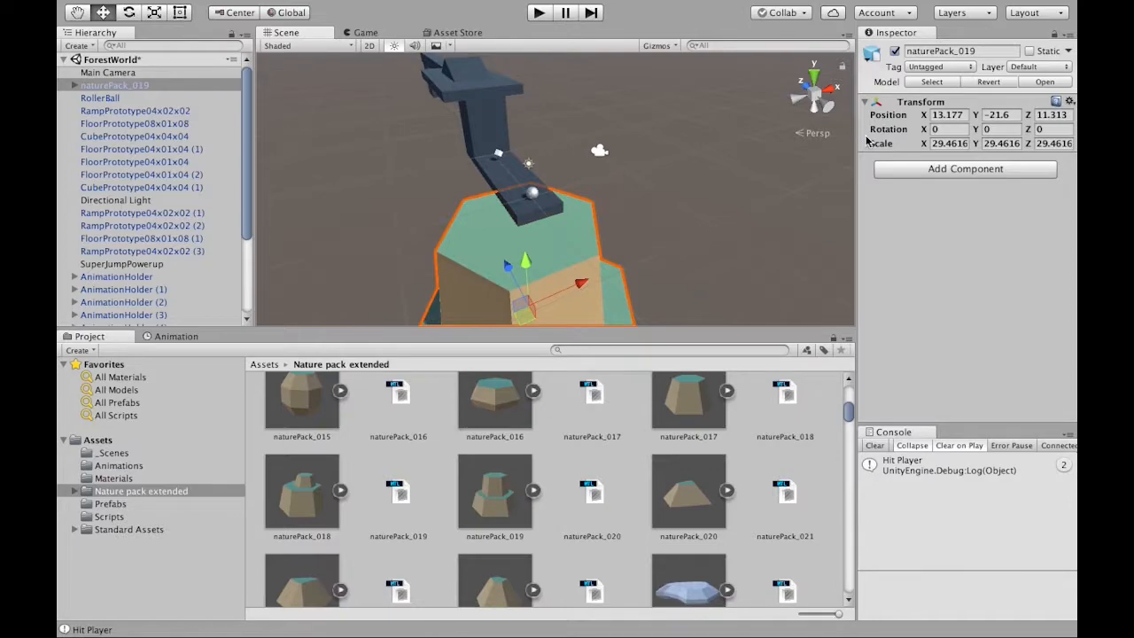
- Set the rock's scale to 25 on X, Y and Z
{"action": "left_click", "coordinate": [944, 144]}
{"action": "type", "text": "25"}
{"action": "key", "text": "Tab"}
{"action": "type", "text": "25"}
{"action": "key", "text": "Tab"}
{"action": "type", "text": "25"}
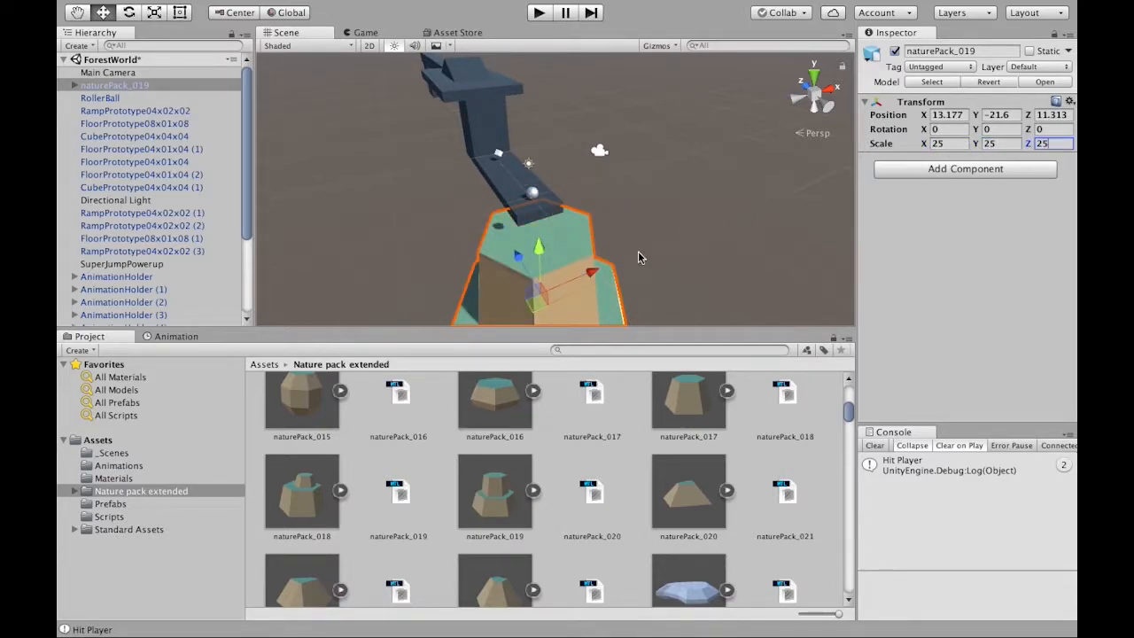
- Shift the rock horizontally under the end of the starting platform, to about X 14.28 and Z 12.82
{"action": "left_click", "coordinate": [538, 308]}
{"action": "left_click_drag", "start_coordinate": [538, 310], "coordinate": [537, 291]}
{"action": "key", "text": "w"}
{"action": "right_click_drag", "start_coordinate": [618, 257], "coordinate": [620, 257]}
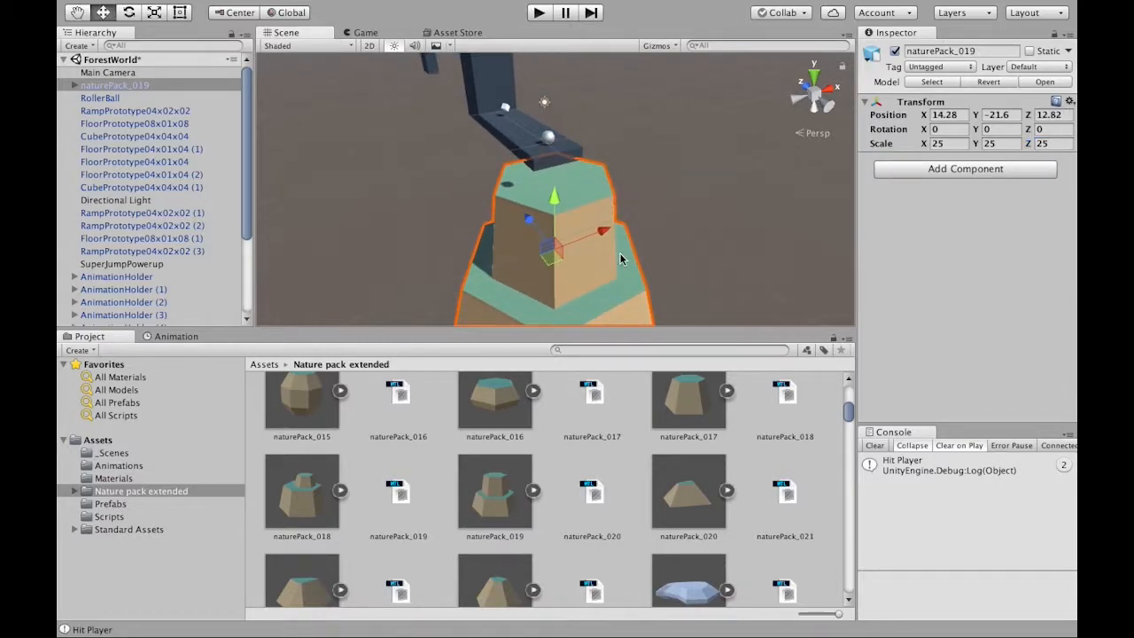
- Vertex-snap the rock's top to the starting platform and shift it under the ball, to about X 12.44, Y -17, Z 9.59
{"action": "key", "text": "v"}
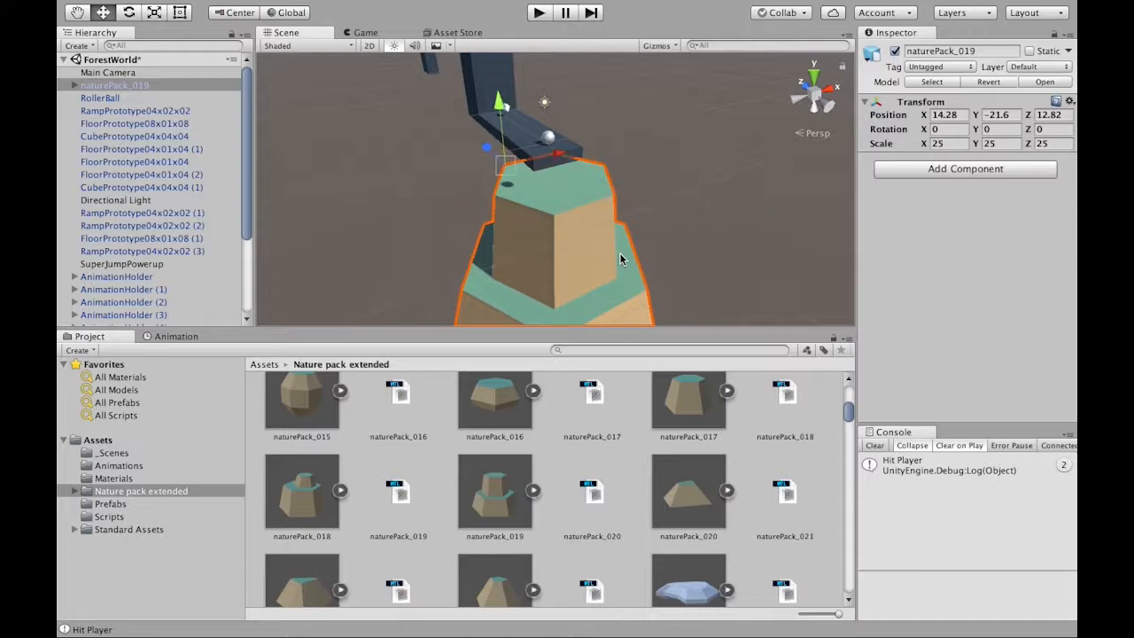
{"action": "left_click_drag", "start_coordinate": [554, 219], "coordinate": [421, 178]}
{"action": "left_click_drag", "start_coordinate": [603, 165], "coordinate": [575, 205], "text": "alt"}
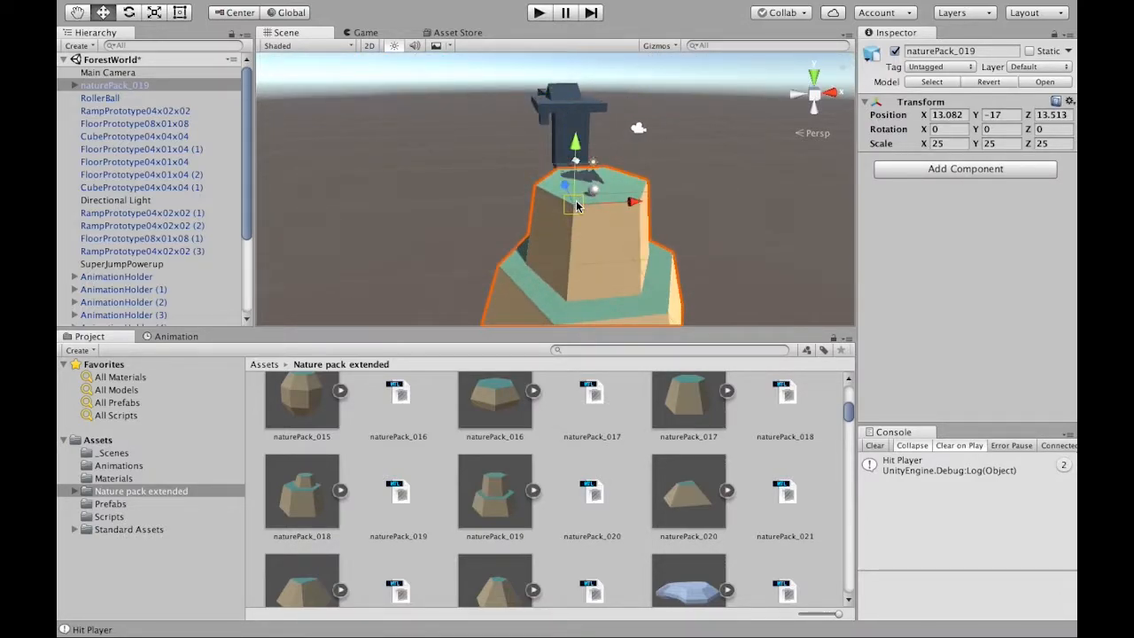
{"action": "left_click_drag", "start_coordinate": [679, 198], "coordinate": [765, 275], "text": "alt"}
{"action": "left_click_drag", "start_coordinate": [652, 298], "coordinate": [677, 342]}
{"action": "left_click_drag", "start_coordinate": [753, 250], "coordinate": [774, 232], "text": "alt"}
{"action": "left_click_drag", "start_coordinate": [744, 229], "coordinate": [741, 233], "text": "alt"}
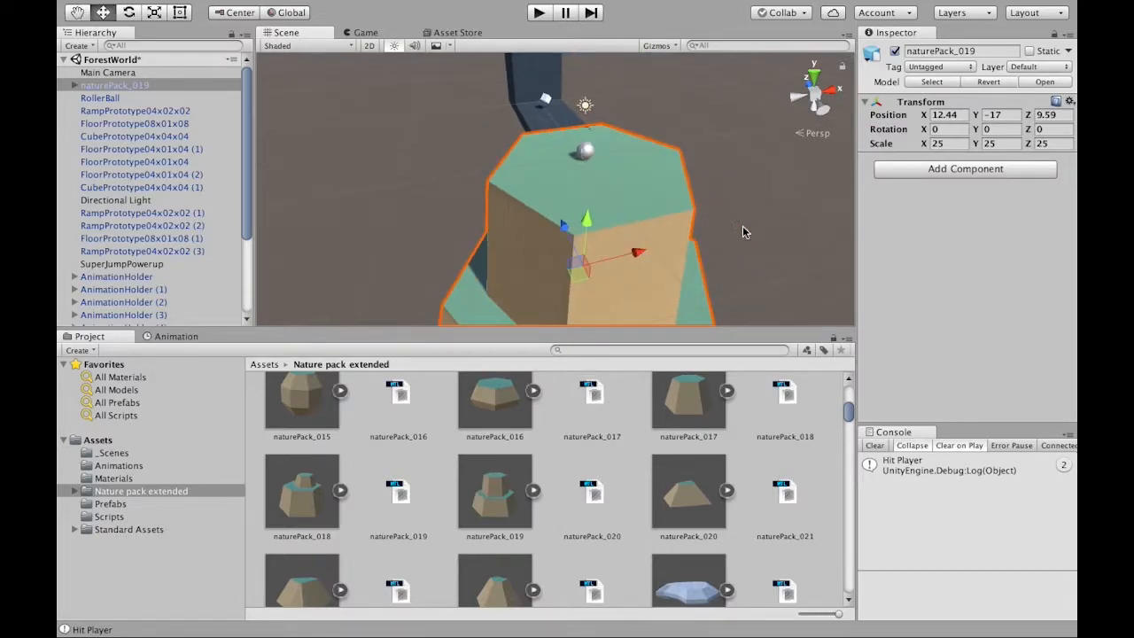
- Set the naturePack_019 rock's scale to 20 on X, Y and Z
{"action": "left_click", "coordinate": [958, 149]}
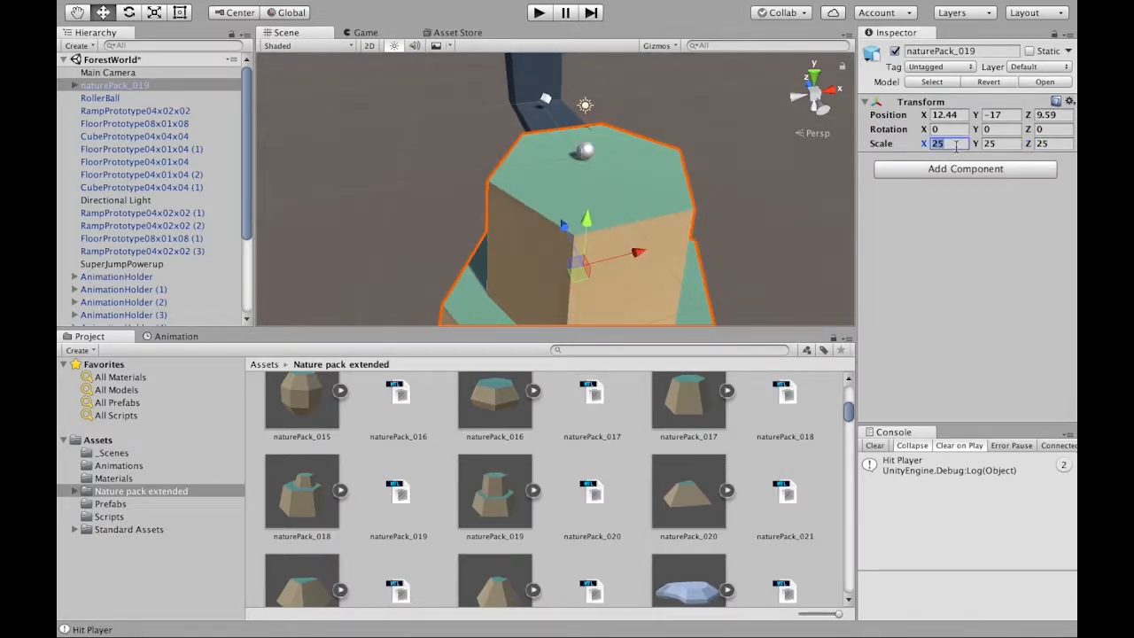
{"action": "type", "text": "20"}
{"action": "key", "text": "Tab"}
{"action": "type", "text": "20"}
{"action": "key", "text": "Tab"}
{"action": "type", "text": "20"}
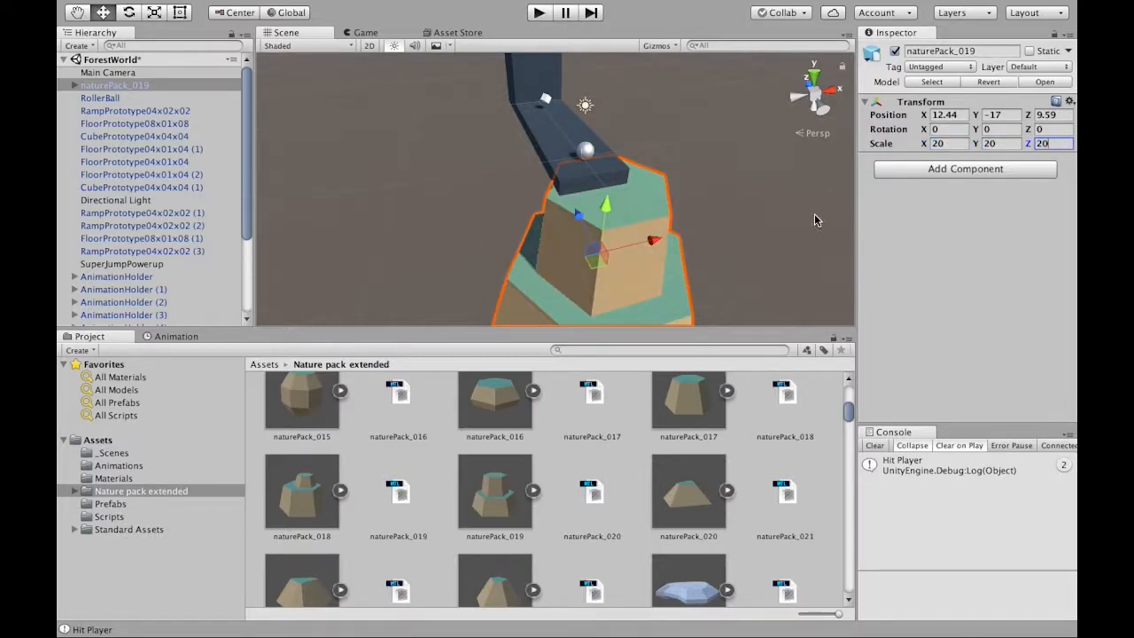
- Move the rock's child mesh Mesh1_Group1_Model up under the ball, to local position about X -0.129, Y 0.17, Z -0.097
{"action": "left_click", "coordinate": [647, 192]}
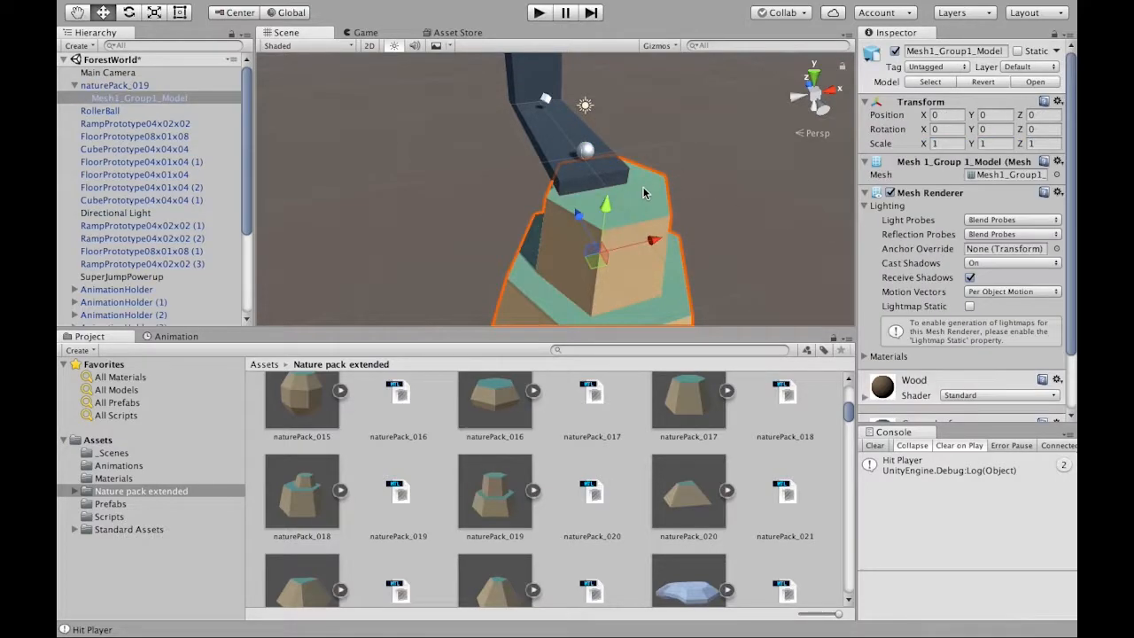
{"action": "left_click_drag", "start_coordinate": [673, 177], "coordinate": [588, 253]}
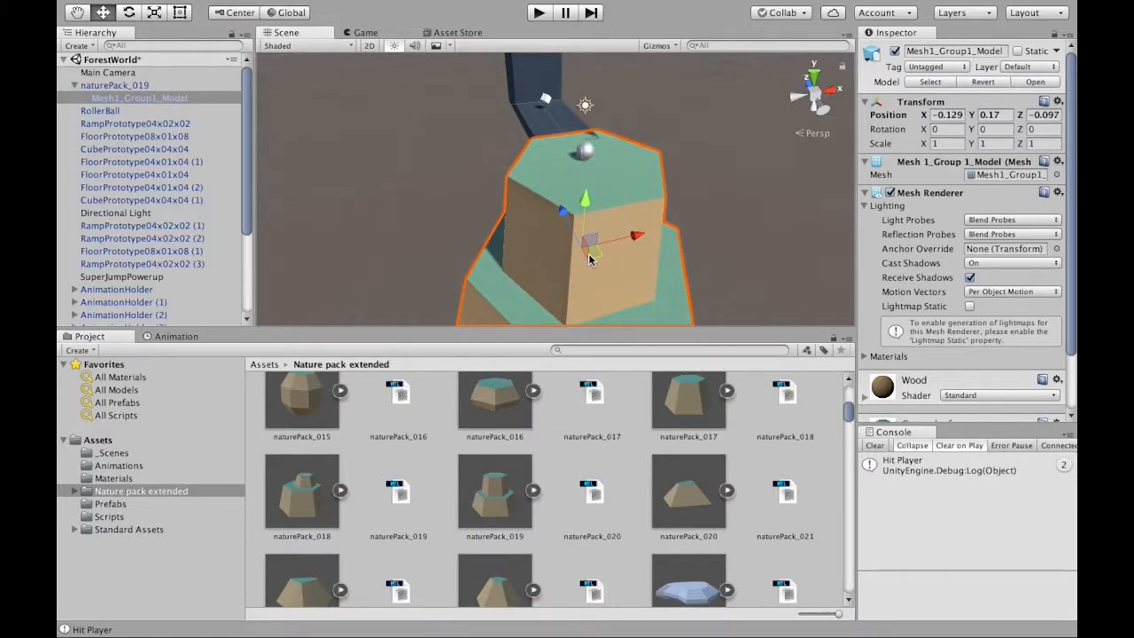
{"action": "left_click_drag", "start_coordinate": [666, 219], "coordinate": [784, 222], "text": "alt"}
{"action": "scroll", "coordinate": [797, 220], "scroll_direction": "up", "scroll_amount": 5}
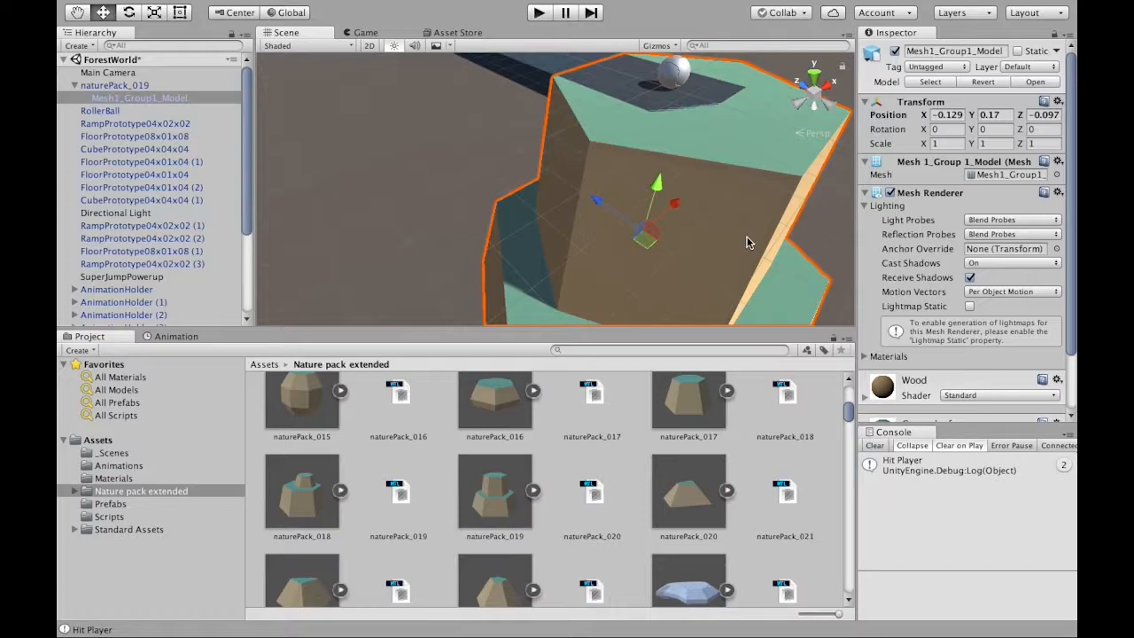
{"action": "left_click_drag", "start_coordinate": [717, 164], "coordinate": [676, 128], "text": "alt"}
{"action": "key", "text": "w"}
{"action": "right_click_drag", "start_coordinate": [677, 129], "coordinate": [698, 156]}
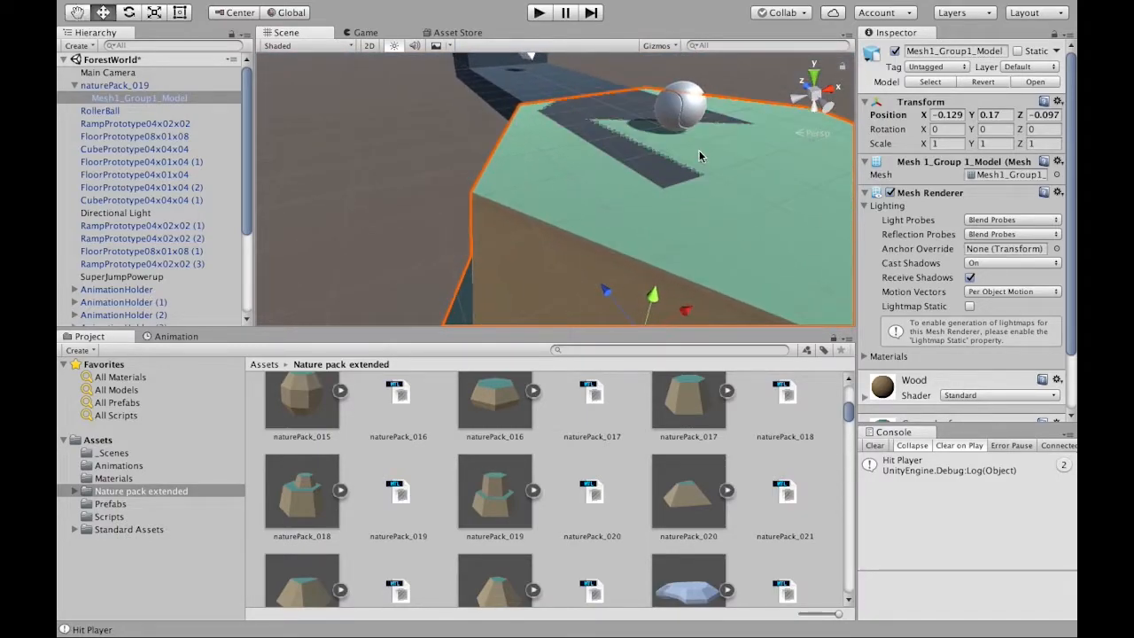
- Examine where the rock's top overlaps the starting platform by selecting the floor piece and the naturePack_019 rock there
{"action": "left_click", "coordinate": [669, 178]}
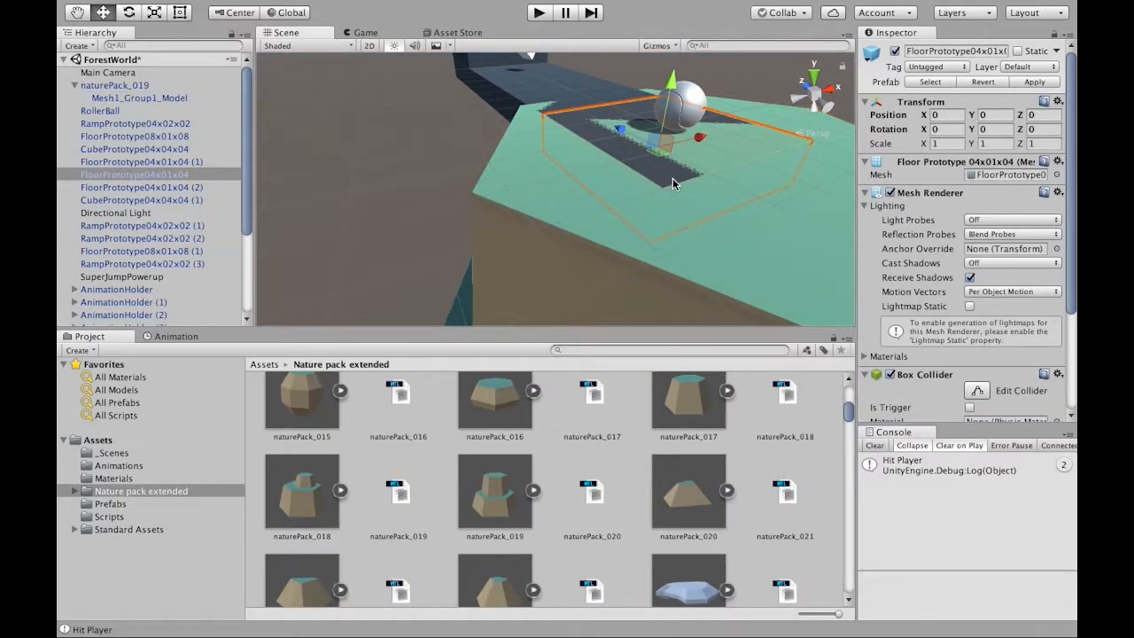
{"action": "left_click", "coordinate": [628, 166]}
{"action": "left_click", "coordinate": [631, 165]}
{"action": "left_click", "coordinate": [632, 165]}
{"action": "left_click", "coordinate": [631, 164]}
{"action": "left_click", "coordinate": [652, 166]}
{"action": "left_click", "coordinate": [652, 166]}
{"action": "left_click", "coordinate": [651, 171]}
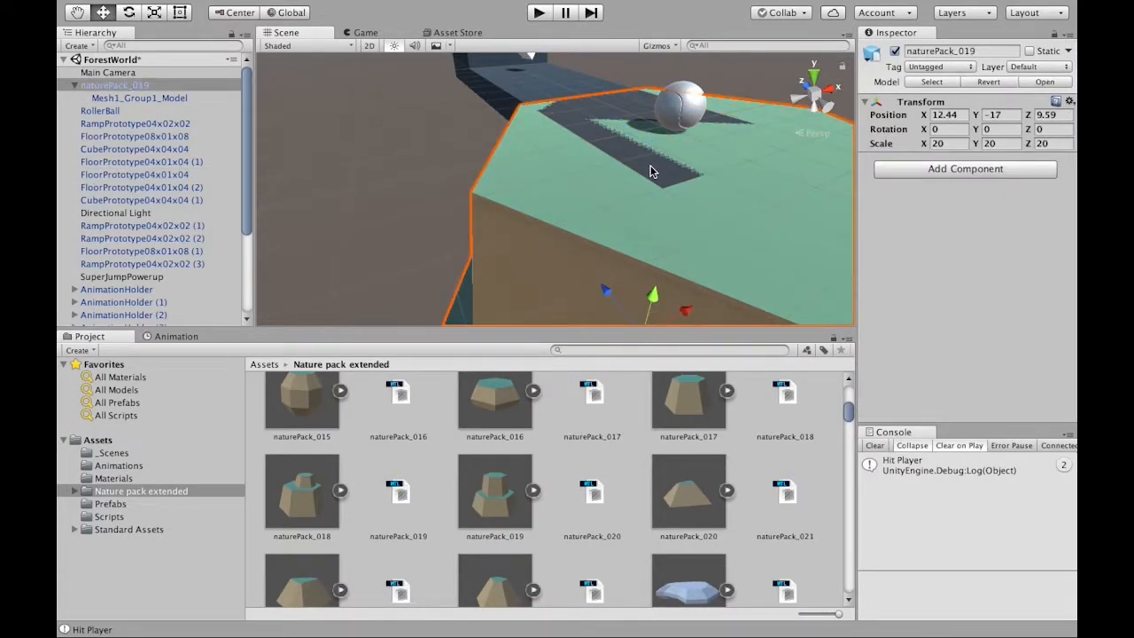
- Delete the original FloorPrototype04x01x04 floor piece that overlaps the rock's top beneath the ball
{"action": "left_click", "coordinate": [651, 171]}
{"action": "left_click", "coordinate": [650, 171]}
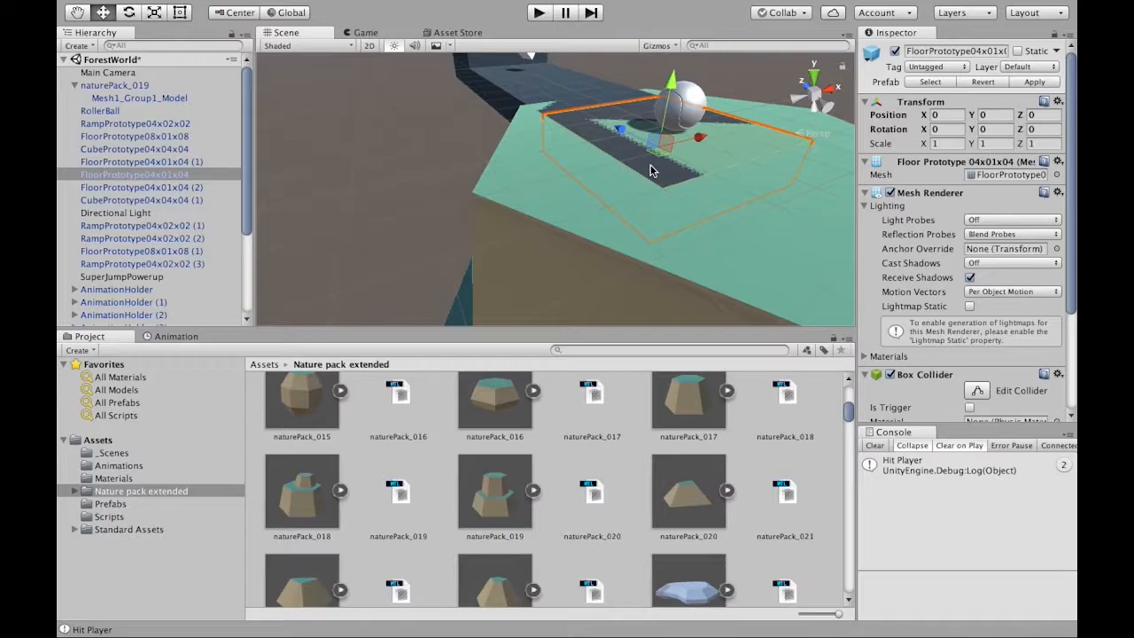
{"action": "key", "text": "Delete"}
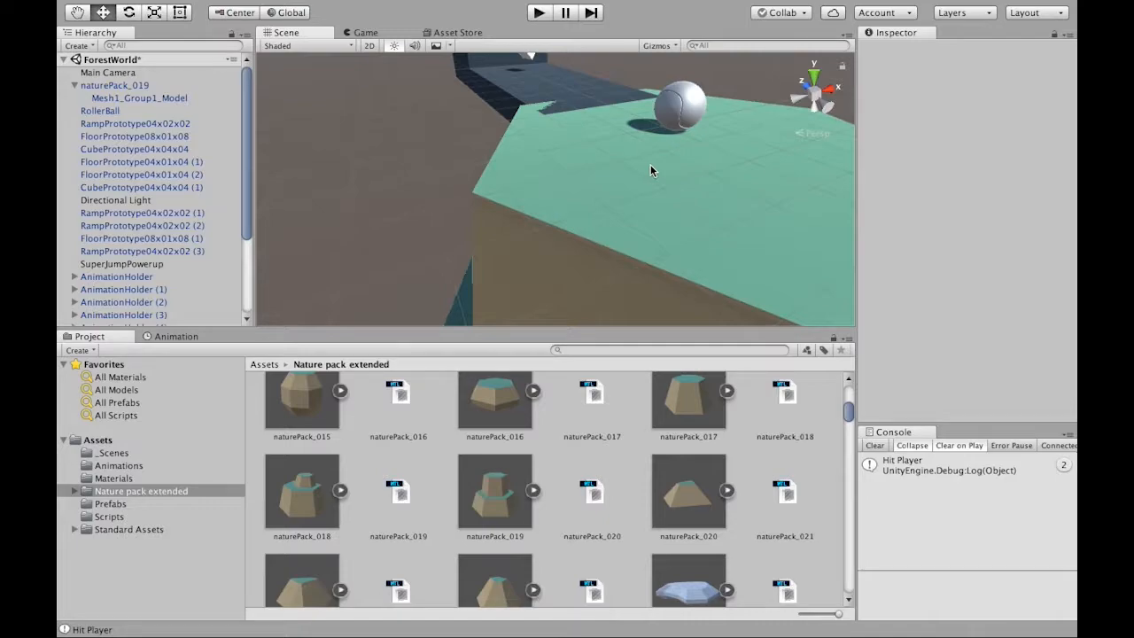
- Run the game briefly to test whether the ball rests on the rock, and stop it
{"action": "left_click_drag", "start_coordinate": [420, 210], "coordinate": [532, 236], "text": "alt"}
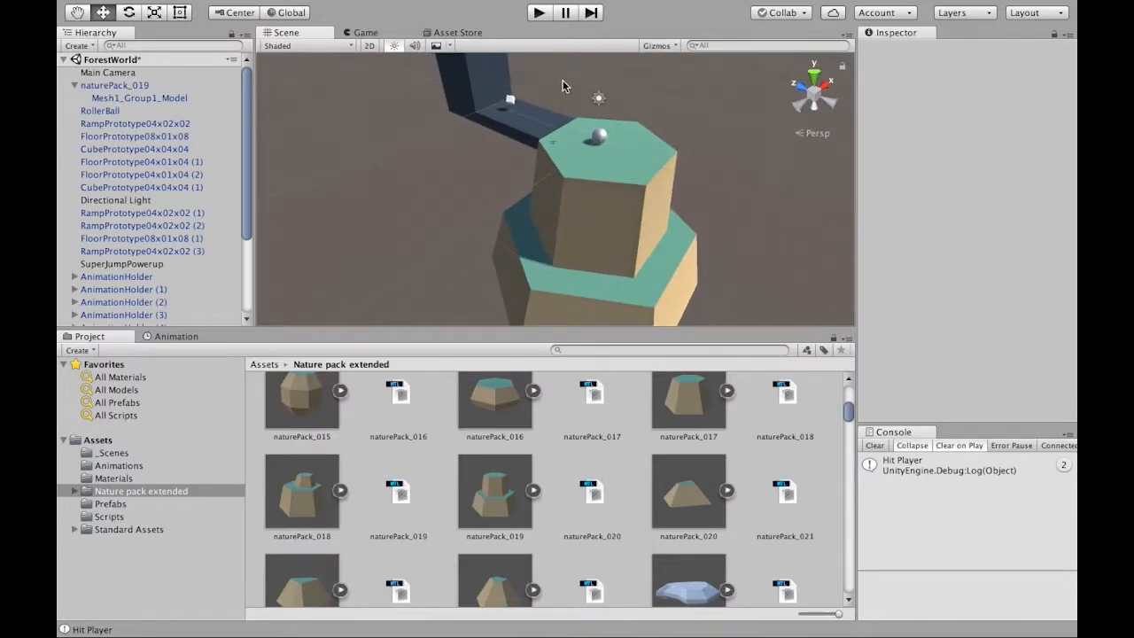
{"action": "left_click", "coordinate": [539, 13]}
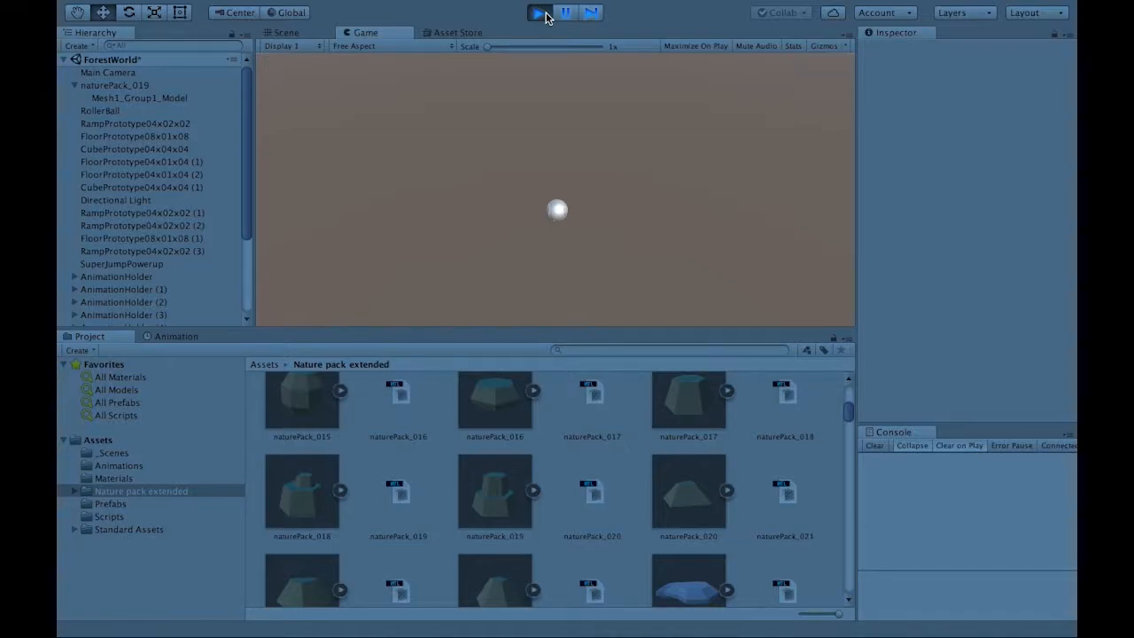
{"action": "left_click", "coordinate": [540, 13]}
- Compare the components on the naturePack_019 parent with those on its child Mesh1_Group1_Model, checking for a collider
{"action": "left_click", "coordinate": [628, 191]}
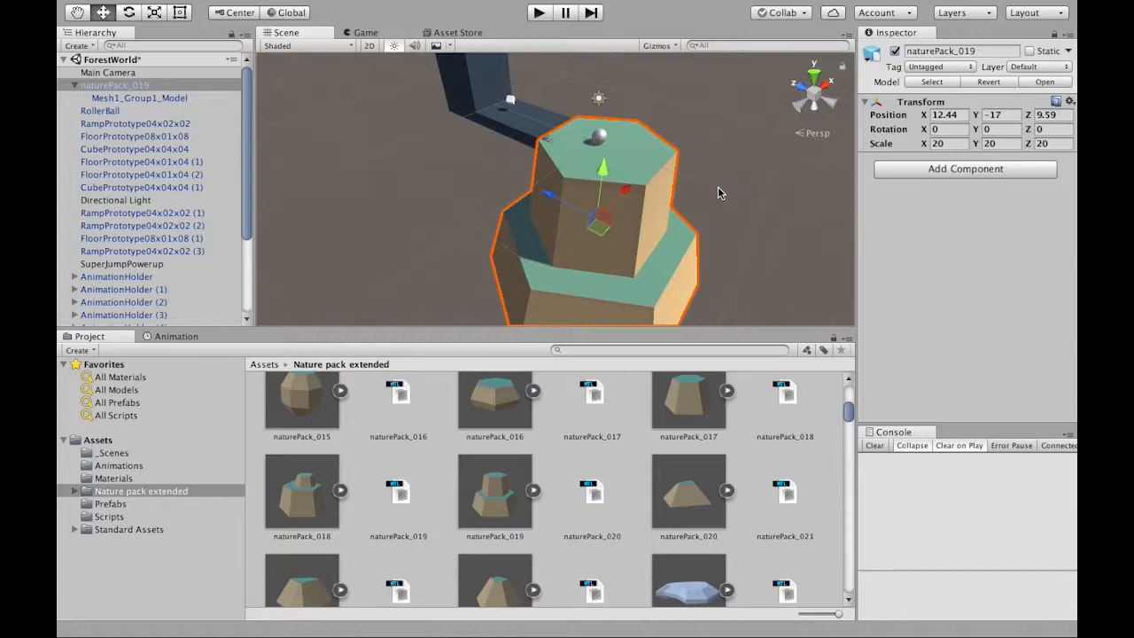
{"action": "left_click", "coordinate": [180, 98]}
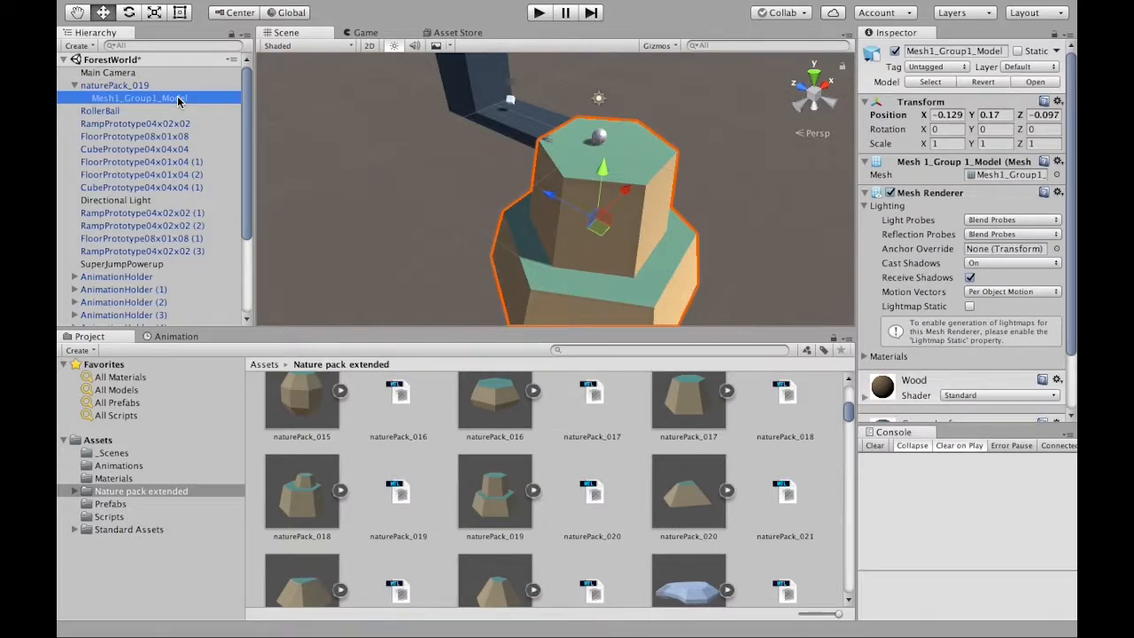
{"action": "scroll", "coordinate": [921, 248], "scroll_direction": "down", "scroll_amount": 3}
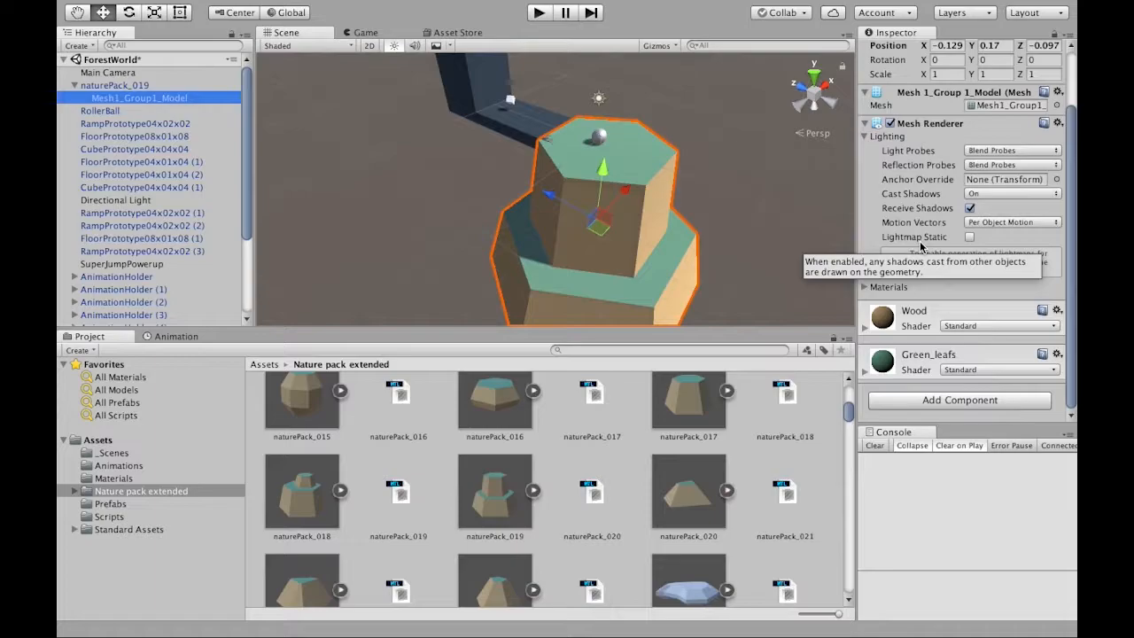
{"action": "left_click", "coordinate": [158, 86]}
{"action": "left_click", "coordinate": [157, 100]}
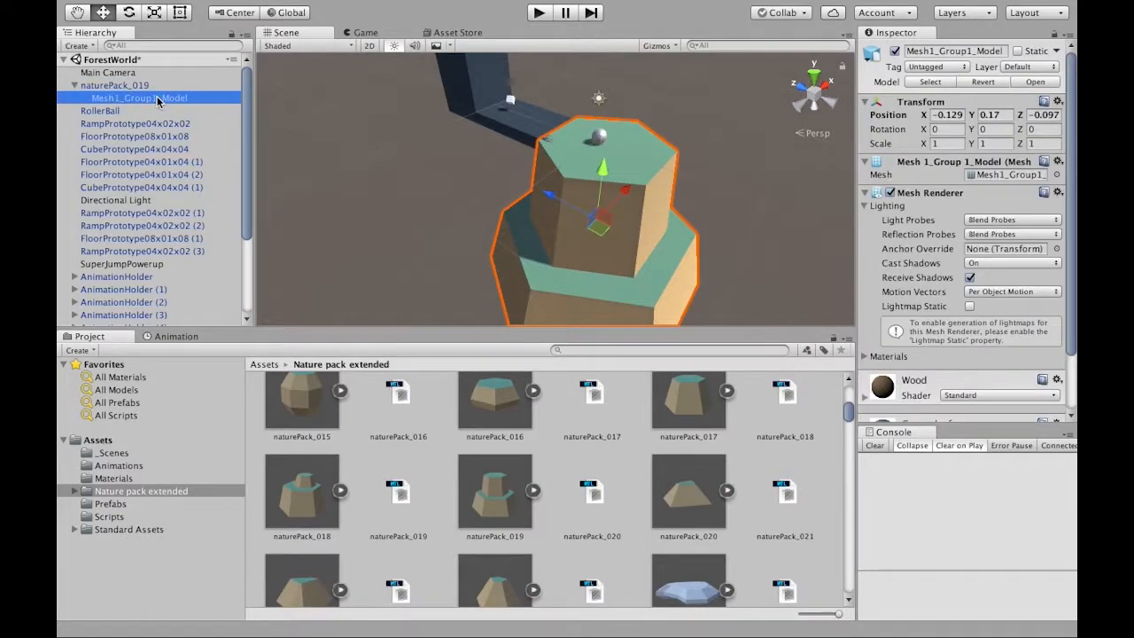
{"action": "left_click", "coordinate": [115, 85]}
{"action": "left_click", "coordinate": [74, 85]}
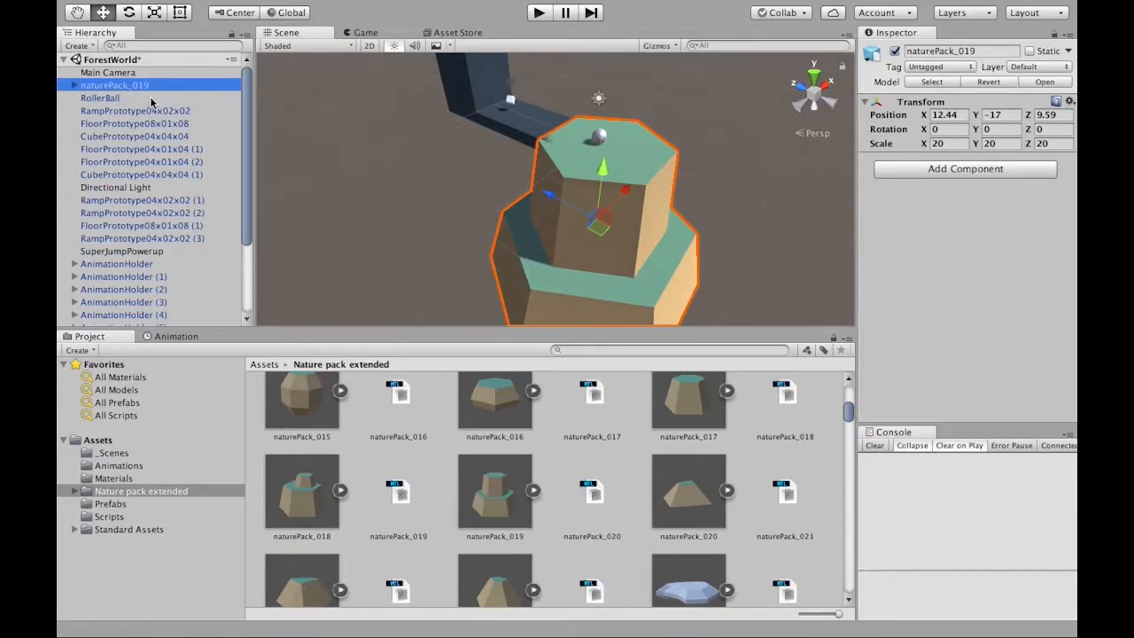
{"action": "left_click", "coordinate": [73, 87]}
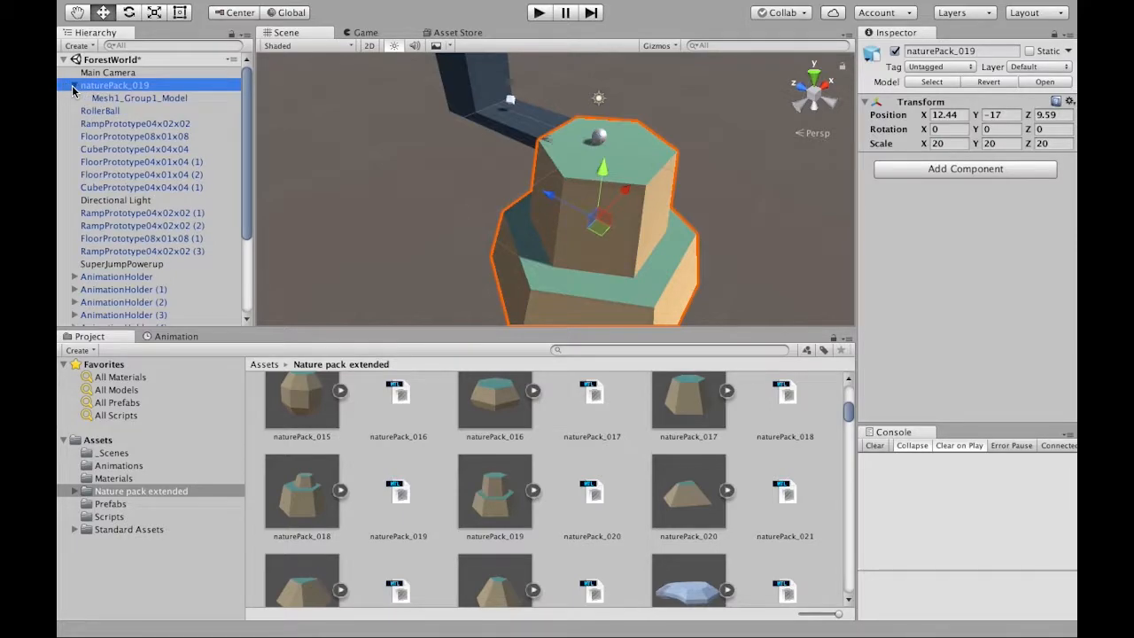
{"action": "left_click", "coordinate": [160, 99]}
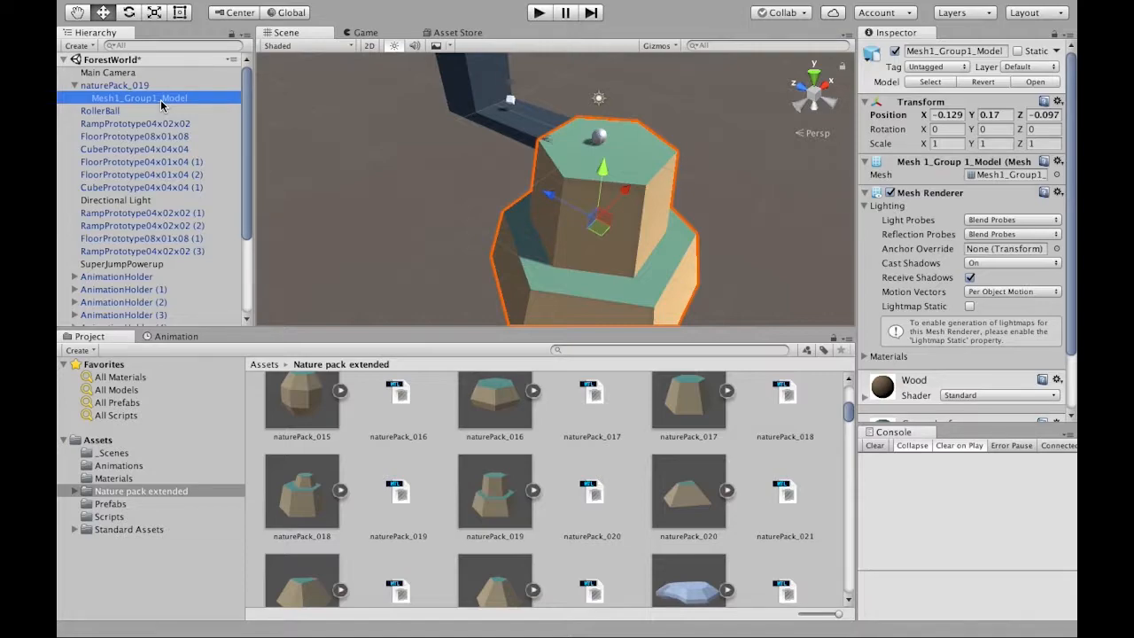
{"action": "left_click", "coordinate": [150, 86]}
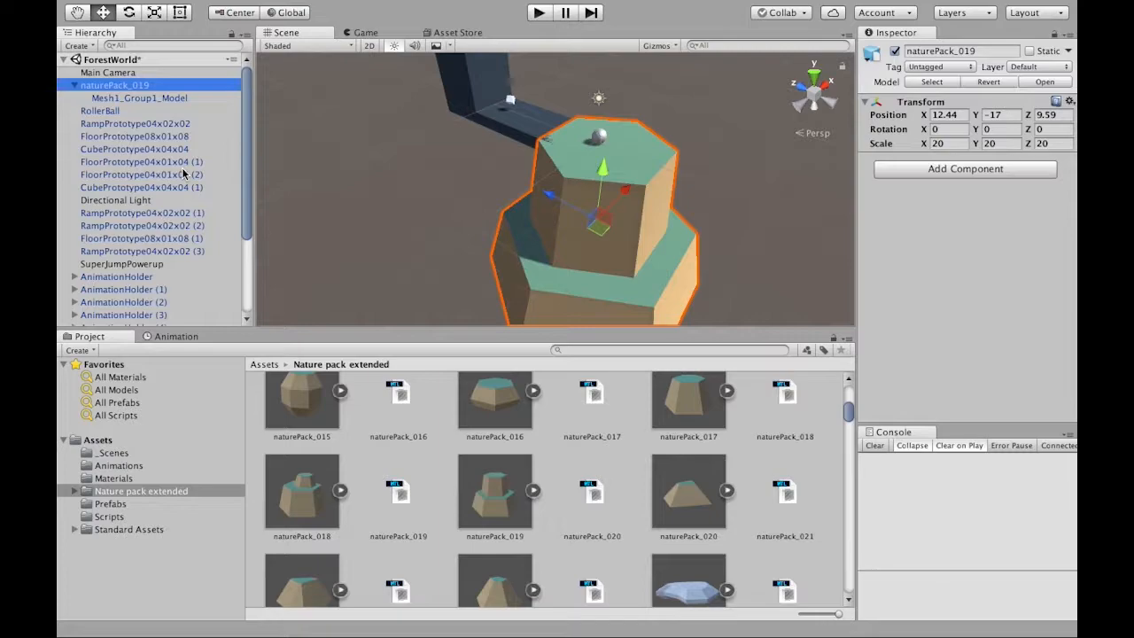
{"action": "left_click", "coordinate": [134, 101]}
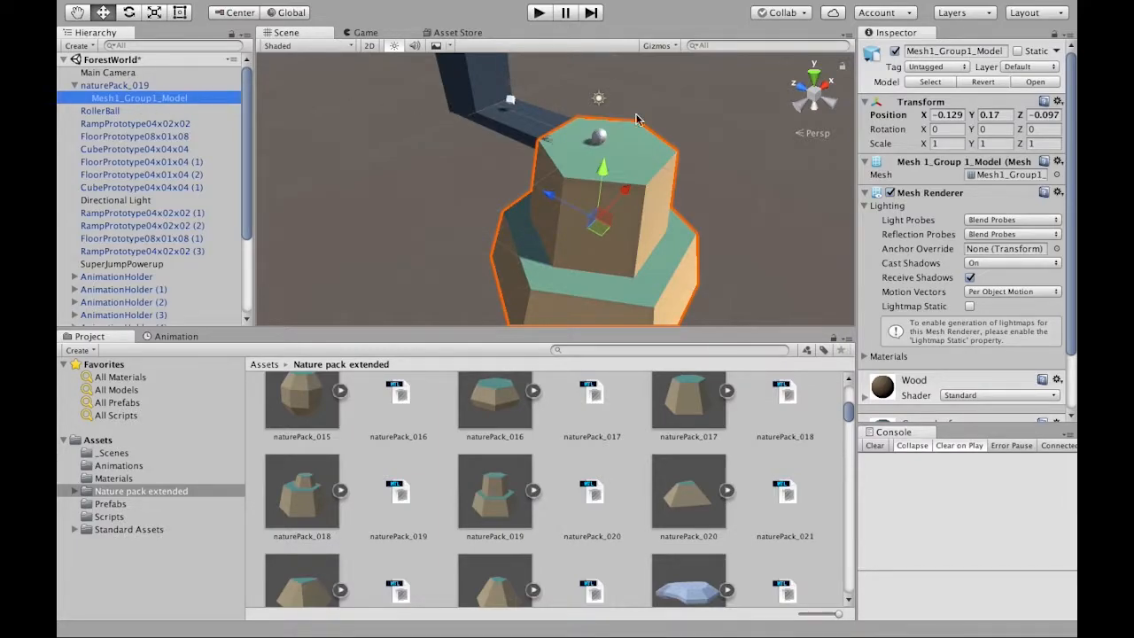
- Toggle the Mesh Renderer of the rock's child mesh off and on several times, leaving it enabled
{"action": "left_click", "coordinate": [673, 132]}
{"action": "left_click", "coordinate": [658, 167]}
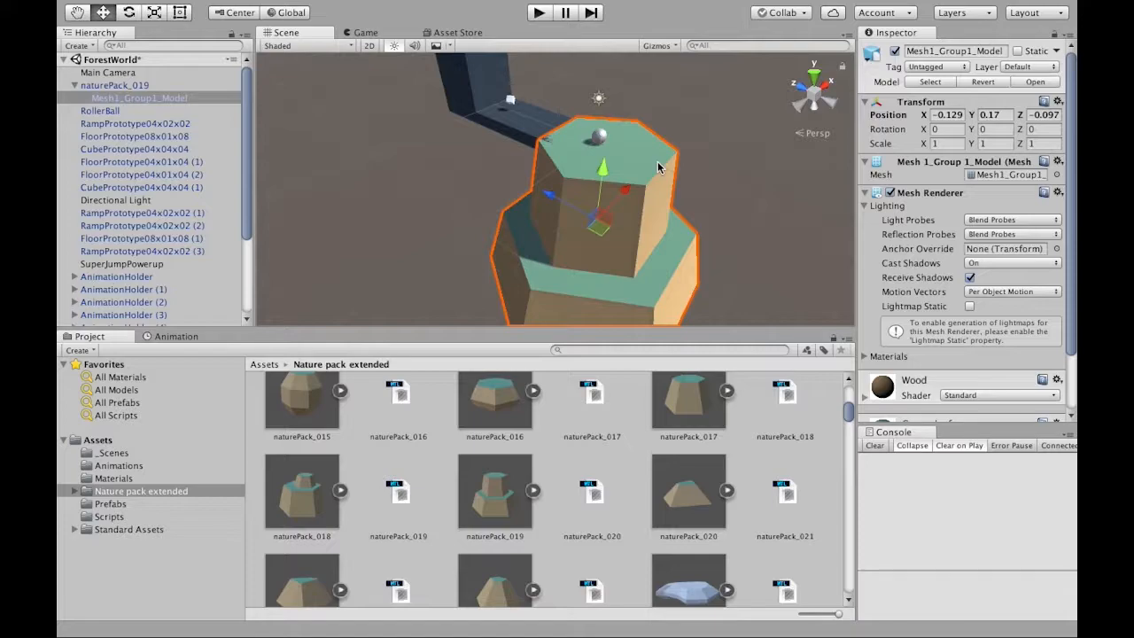
{"action": "scroll", "coordinate": [969, 196], "scroll_direction": "down", "scroll_amount": 1}
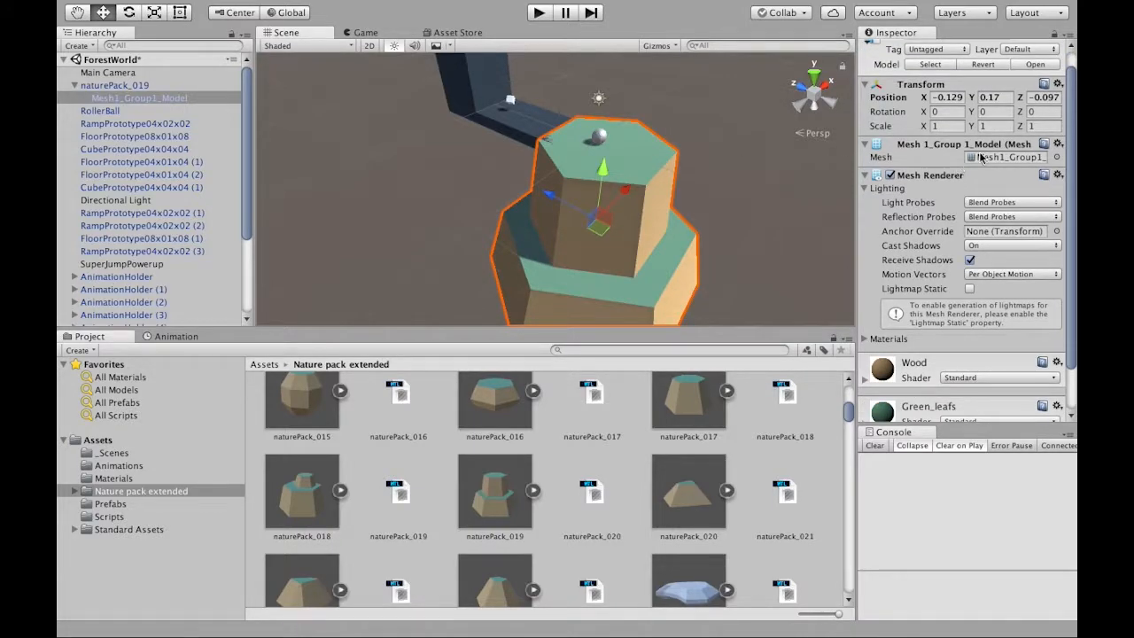
{"action": "left_click", "coordinate": [891, 176]}
{"action": "left_click", "coordinate": [891, 175]}
{"action": "left_click", "coordinate": [891, 176]}
{"action": "left_click", "coordinate": [891, 176]}
{"action": "left_click", "coordinate": [891, 176]}
{"action": "left_click", "coordinate": [891, 175]}
- Add a Mesh Collider component to the rock's child mesh Mesh1_Group1_Model
{"action": "scroll", "coordinate": [948, 235], "scroll_direction": "down", "scroll_amount": 2}
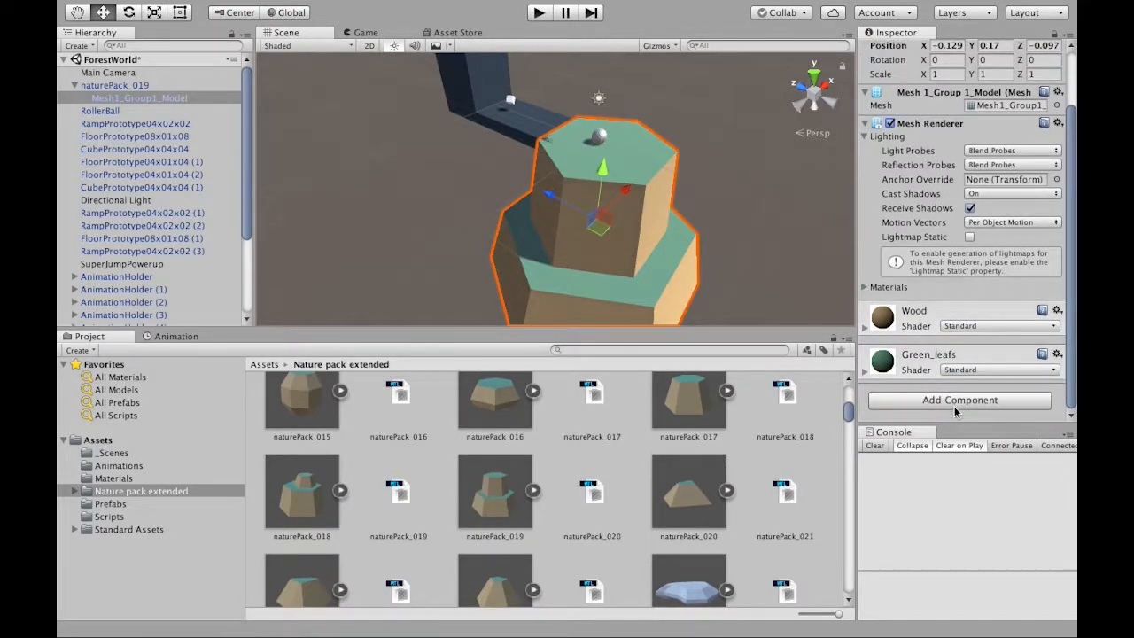
{"action": "left_click", "coordinate": [950, 400]}
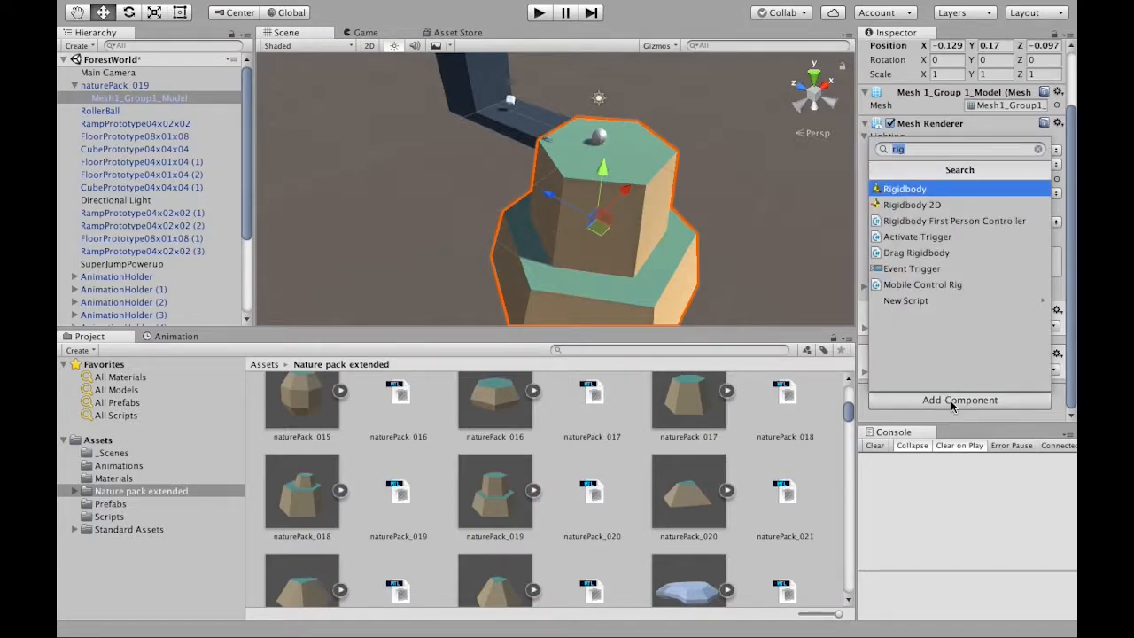
{"action": "type", "text": "mseh"}
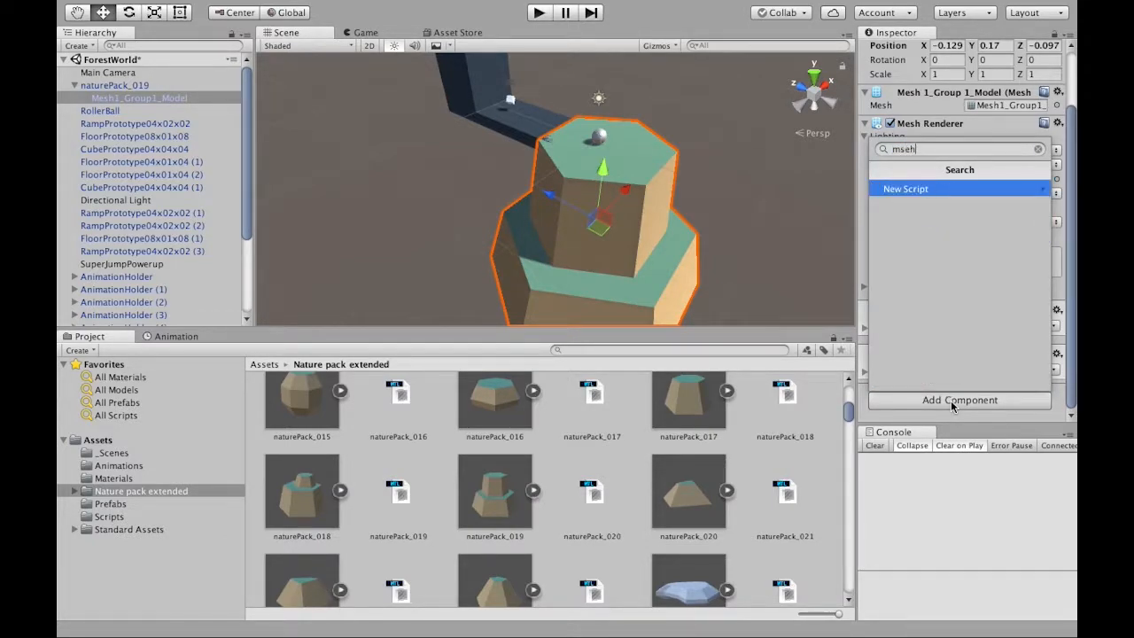
{"action": "key", "text": "BackSpace"}
{"action": "key", "text": "BackSpace"}
{"action": "key", "text": "BackSpace"}
{"action": "type", "text": "esh"}
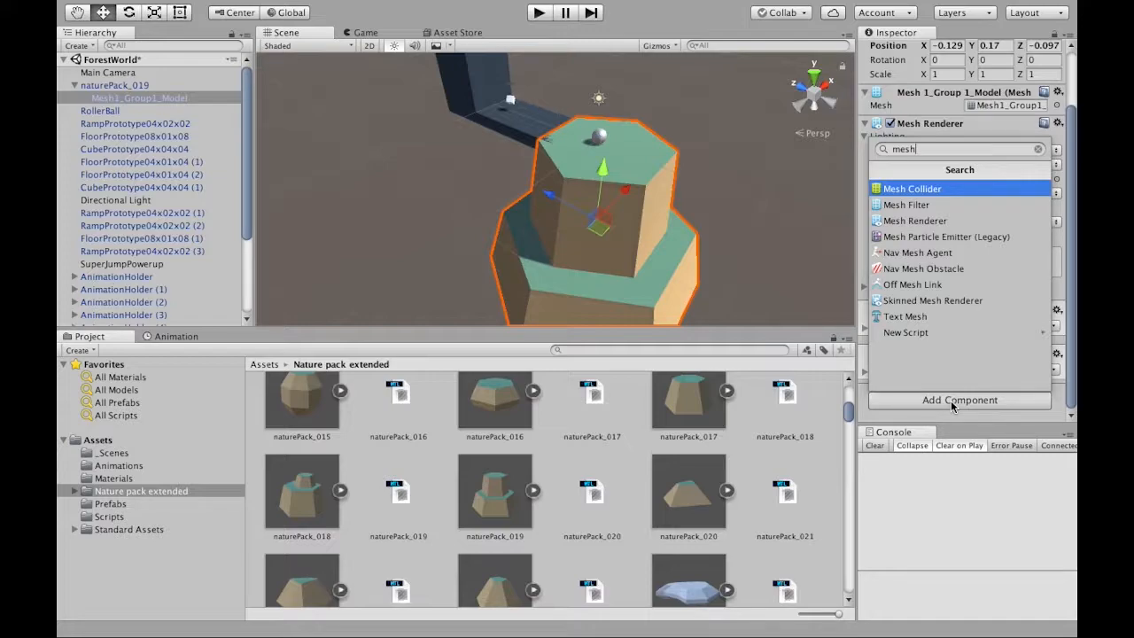
{"action": "key", "text": "Return"}
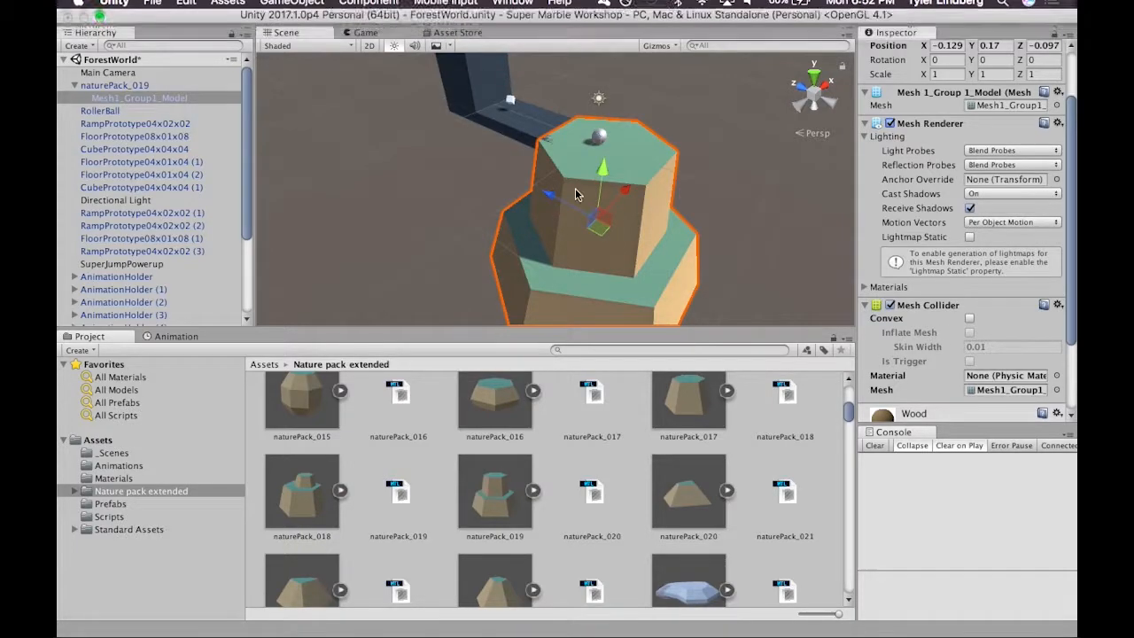
- Play-test the rock's collision by rolling the ball across its top and over the edge, and stop the game
{"action": "left_click", "coordinate": [549, 14]}
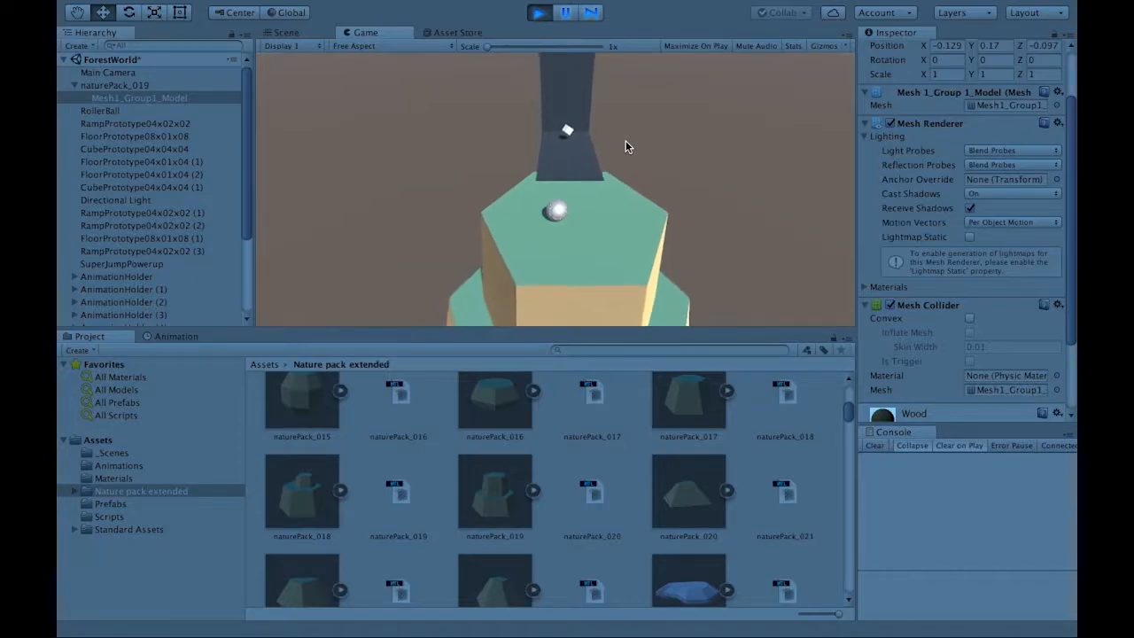
{"action": "key", "text": "Left"}
{"action": "key", "text": "Left"}
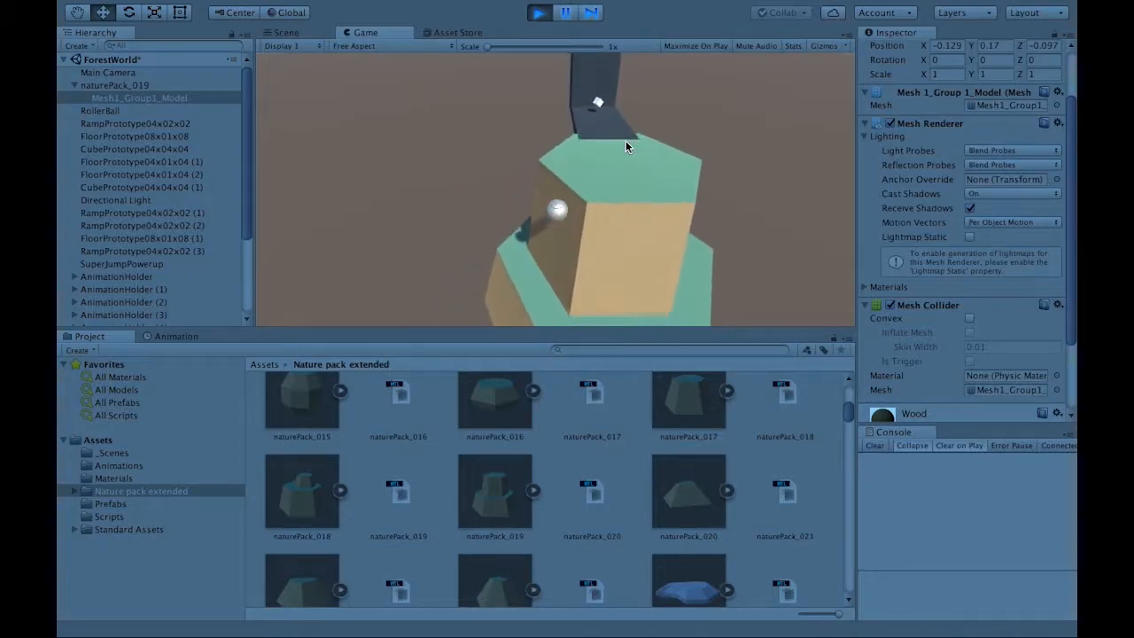
{"action": "left_click", "coordinate": [538, 13]}
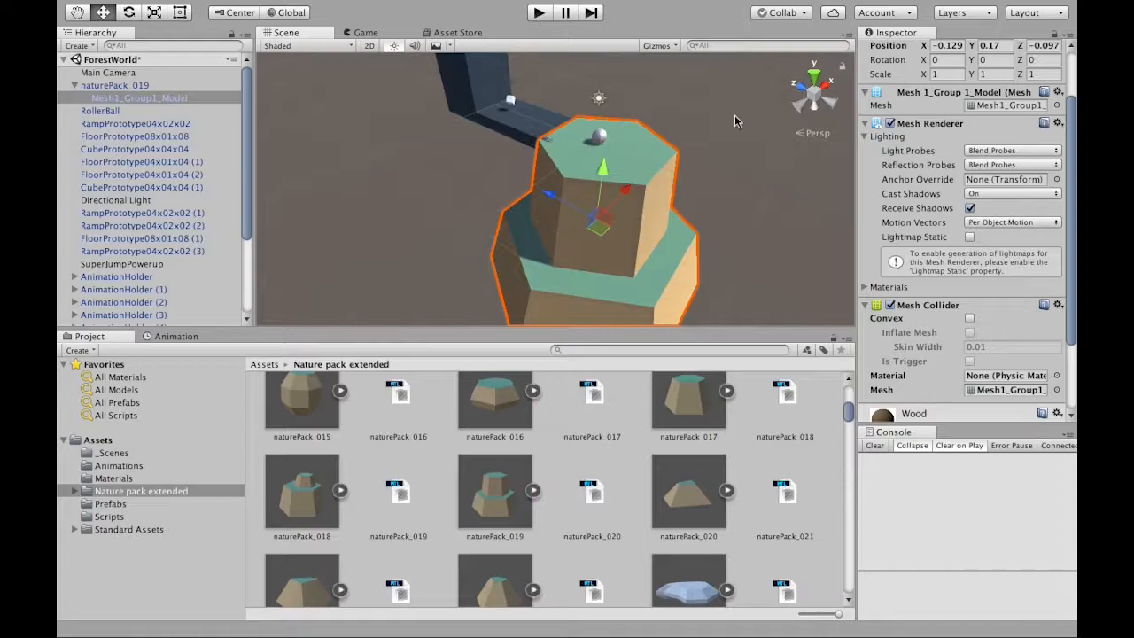
- Try the Convex option on the rock's Mesh Collider and turn it back off
{"action": "left_click", "coordinate": [969, 318]}
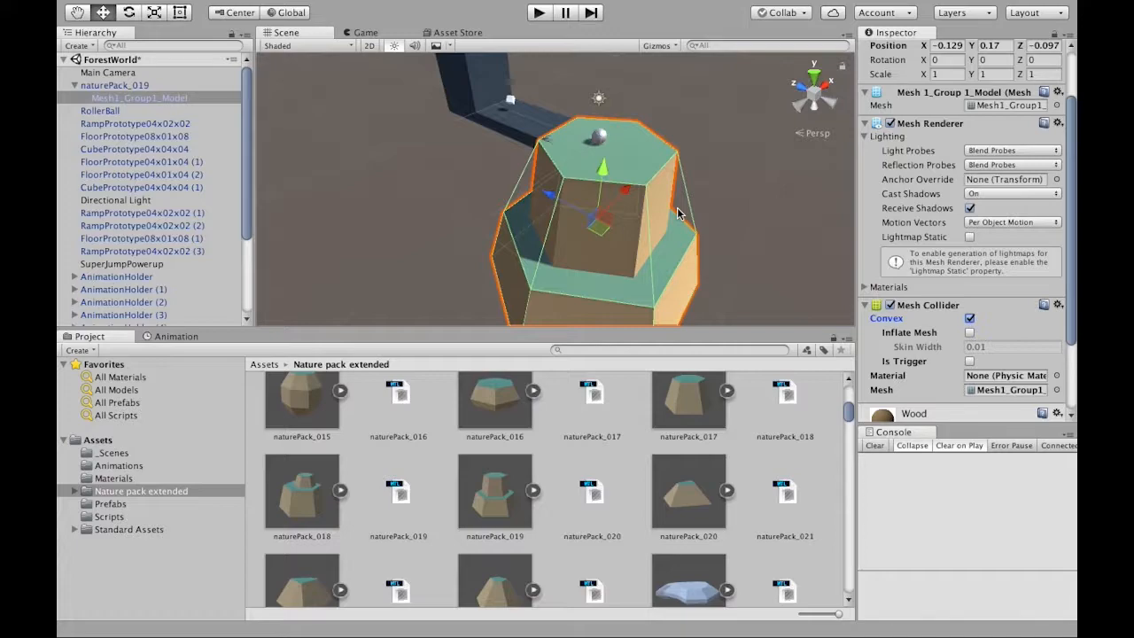
{"action": "left_click", "coordinate": [970, 318]}
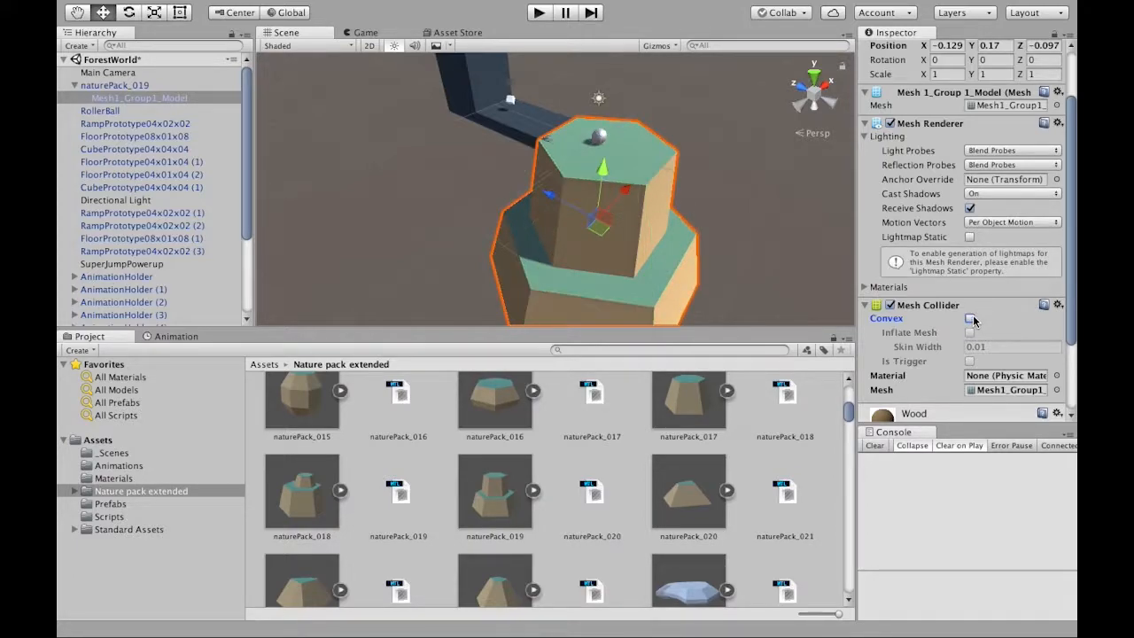